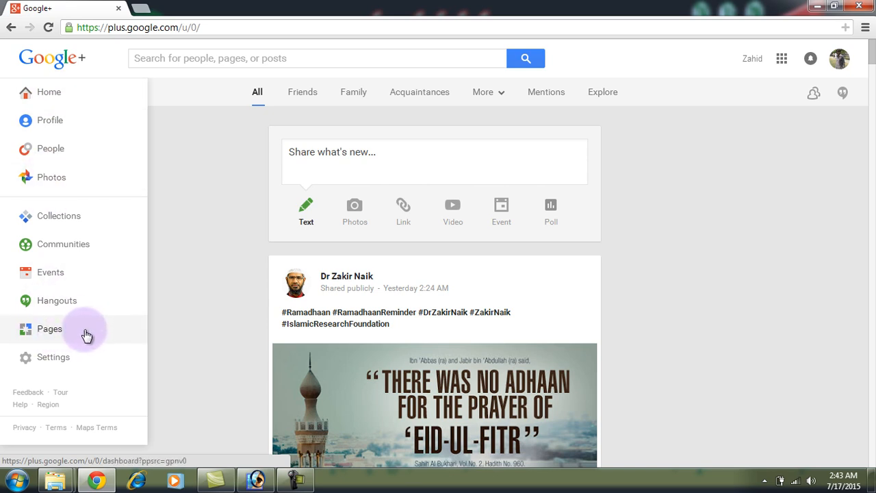
- Start creating a new page from the Google+ Pages dashboard and choose Brand as the business type
click(85, 333)
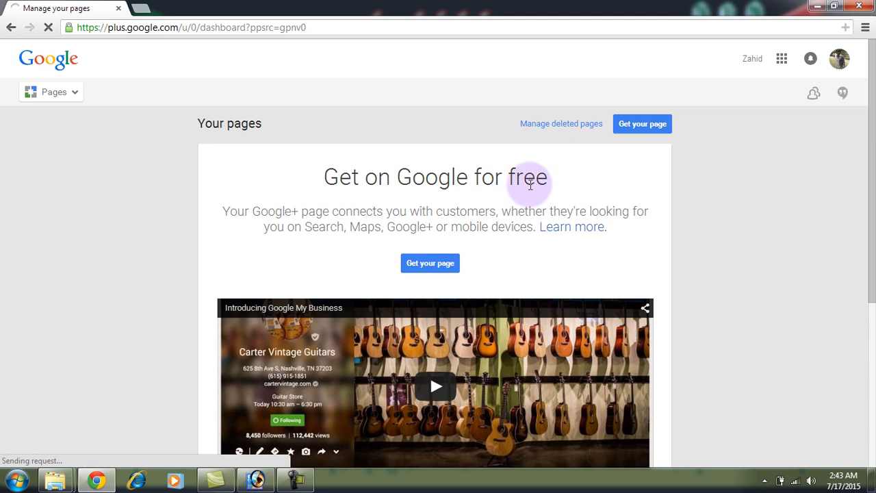
click(664, 126)
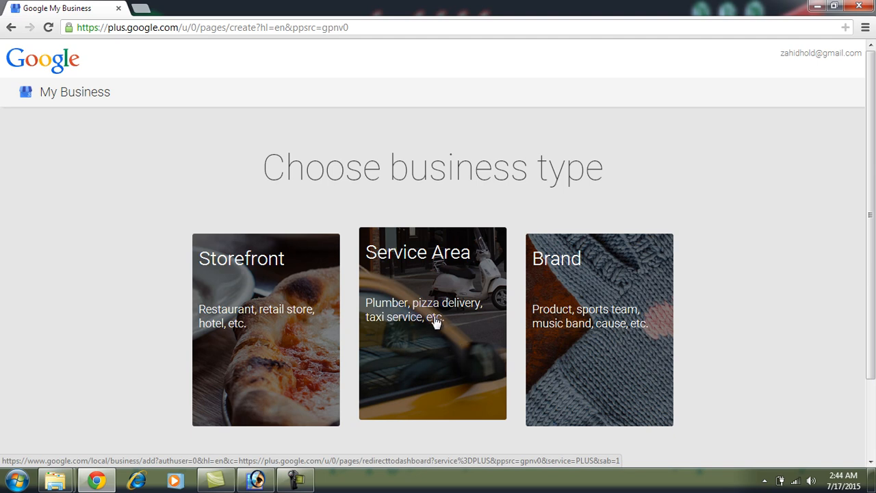
click(431, 280)
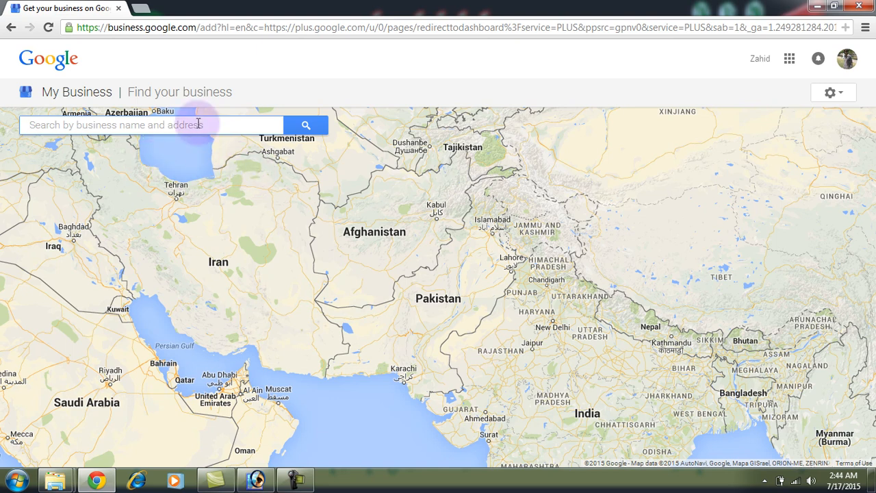
click(11, 28)
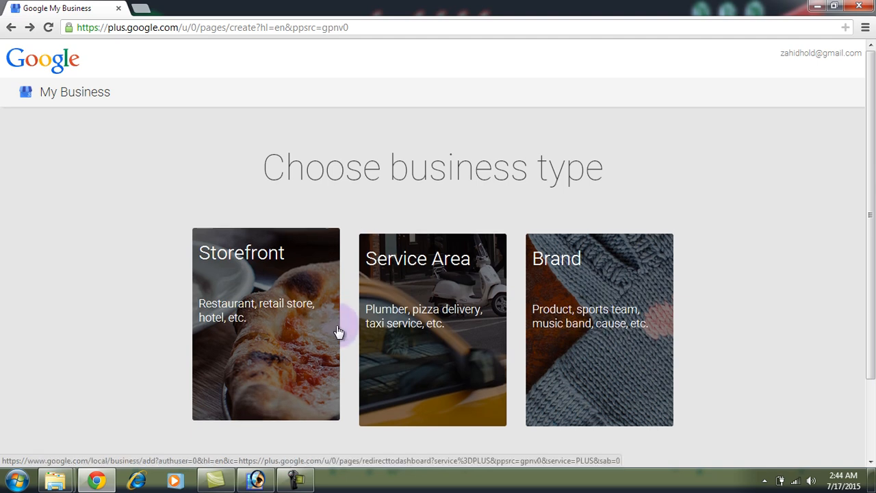
click(599, 337)
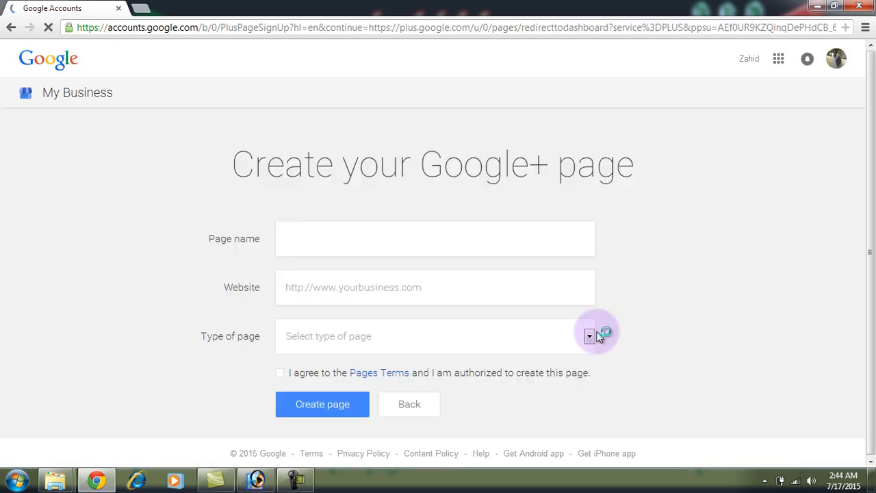
- Set the page name to computerhold.blogspot.com
click(373, 240)
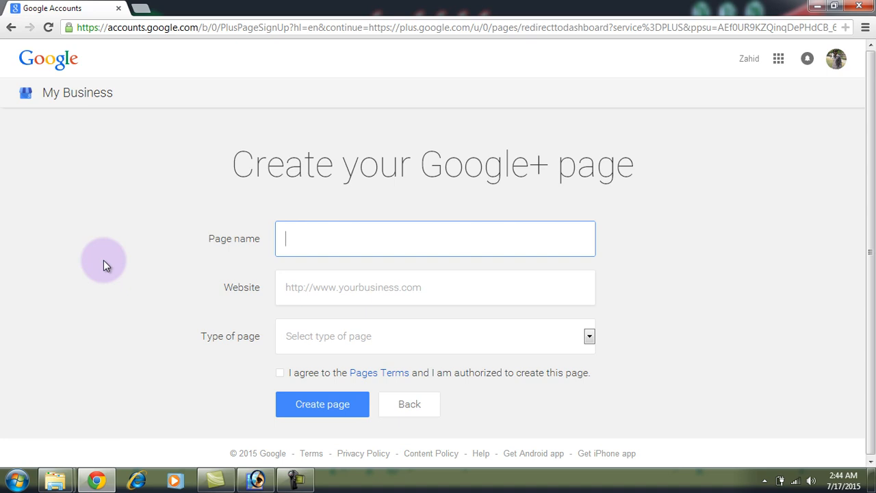
text(com)
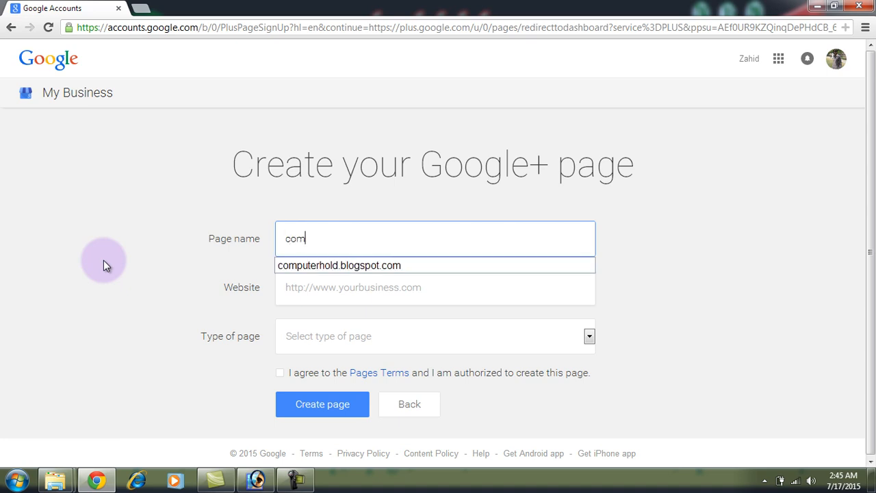
key(Down)
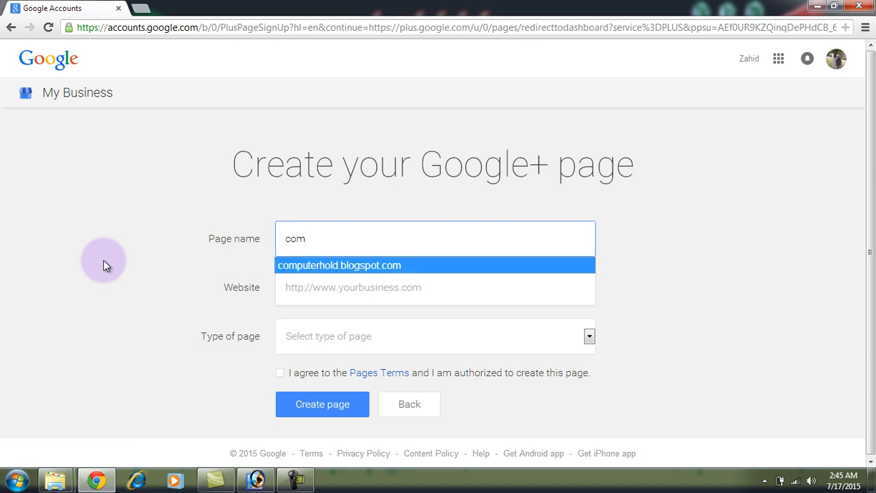
key(Return)
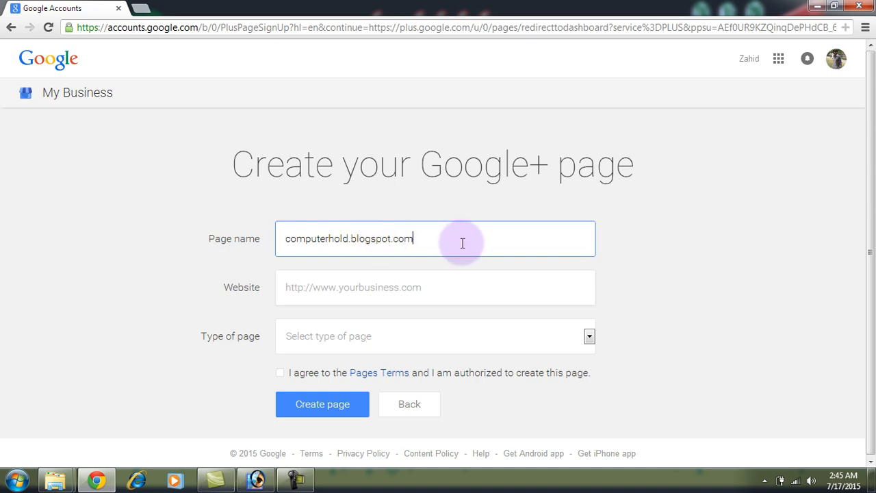
click(348, 290)
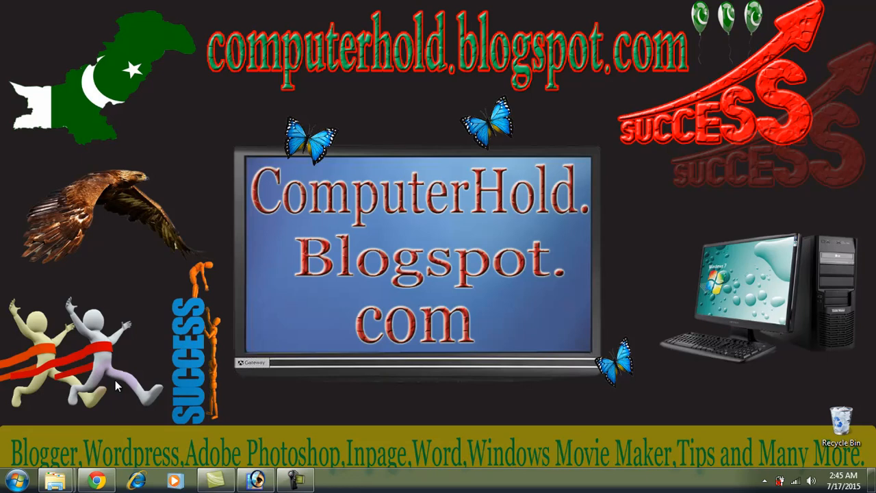
click(97, 481)
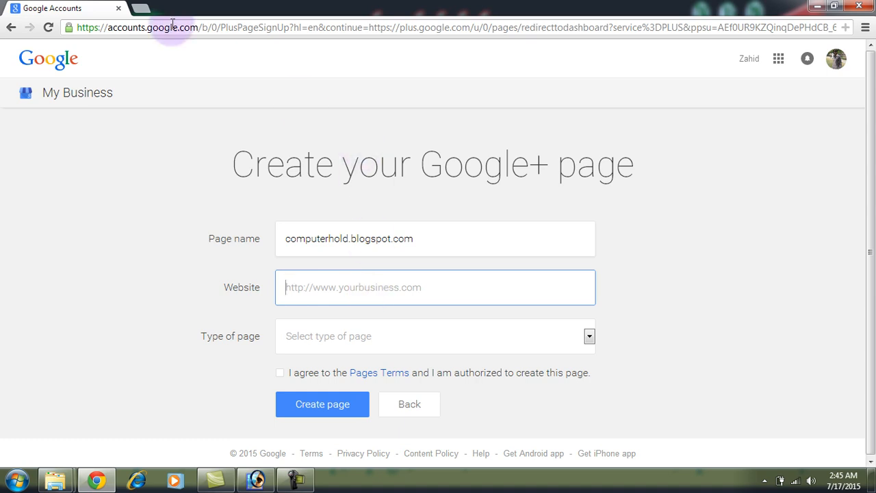
click(333, 26)
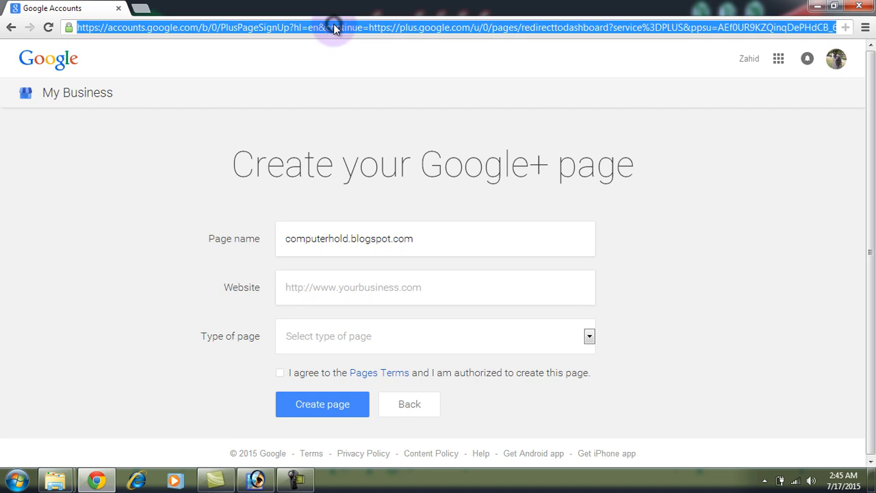
click(376, 287)
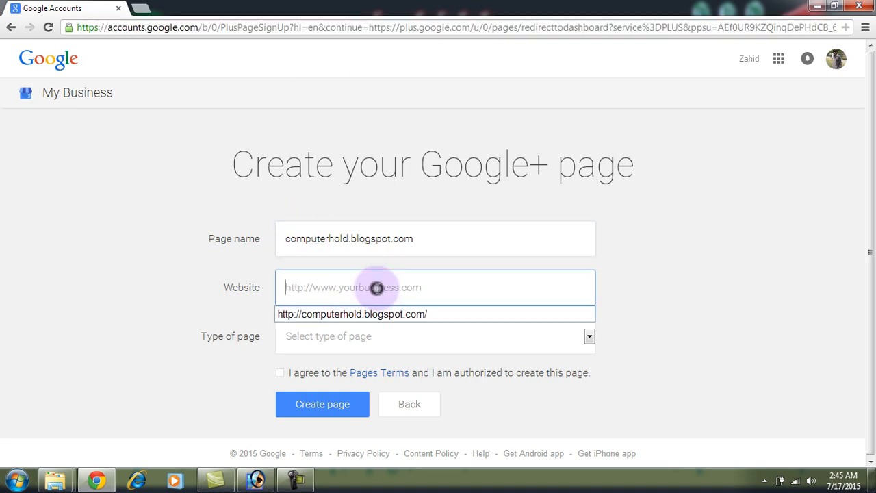
click(406, 315)
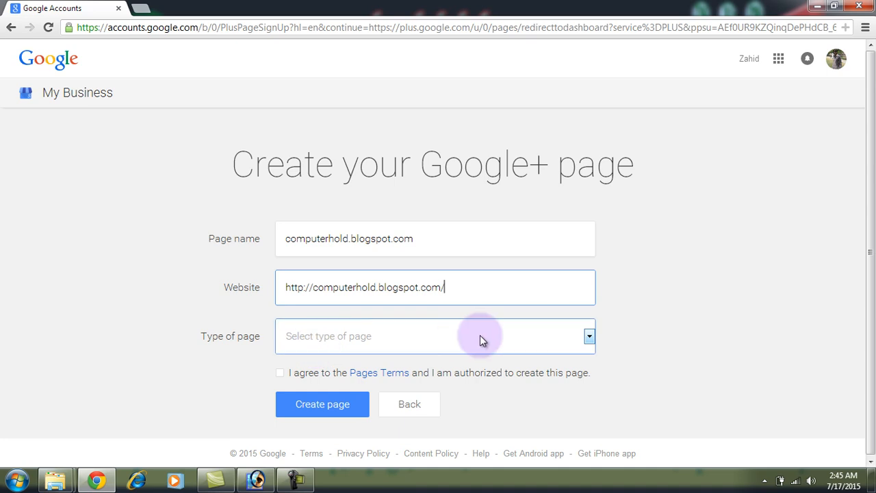
- Set the page type to Other, agree to the Pages Terms and create the page, skipping the welcome tour
click(589, 340)
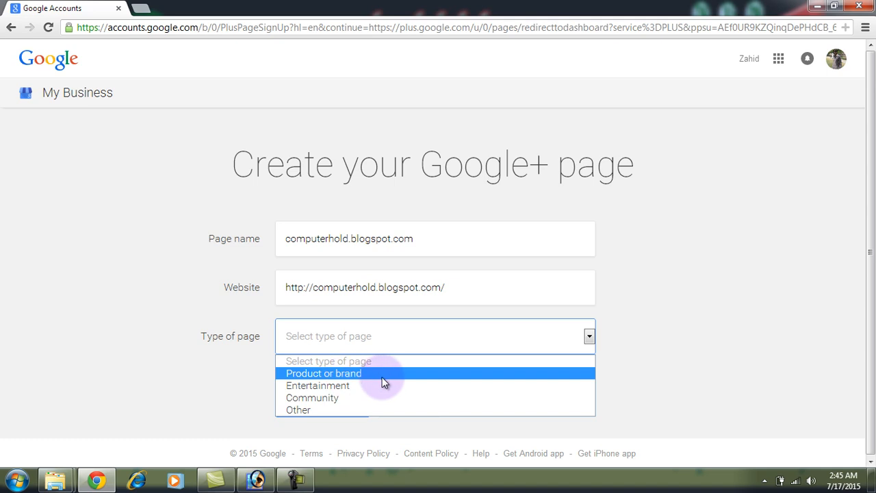
click(300, 411)
click(280, 375)
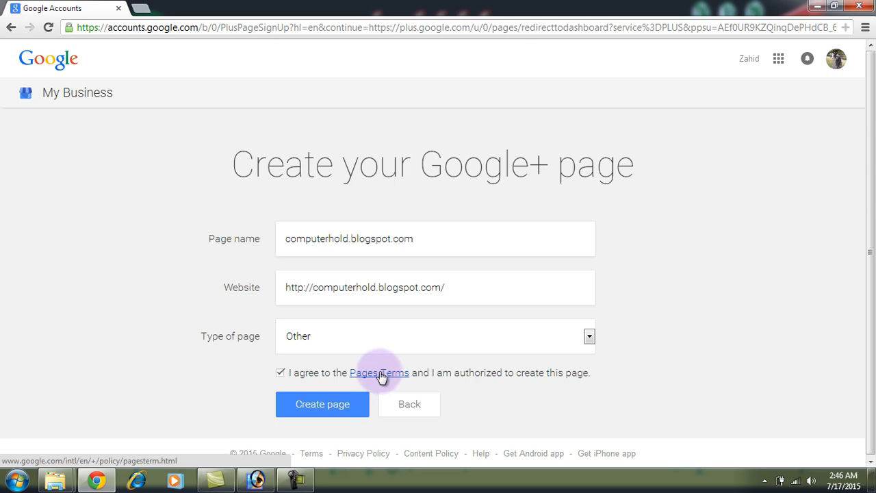
click(324, 405)
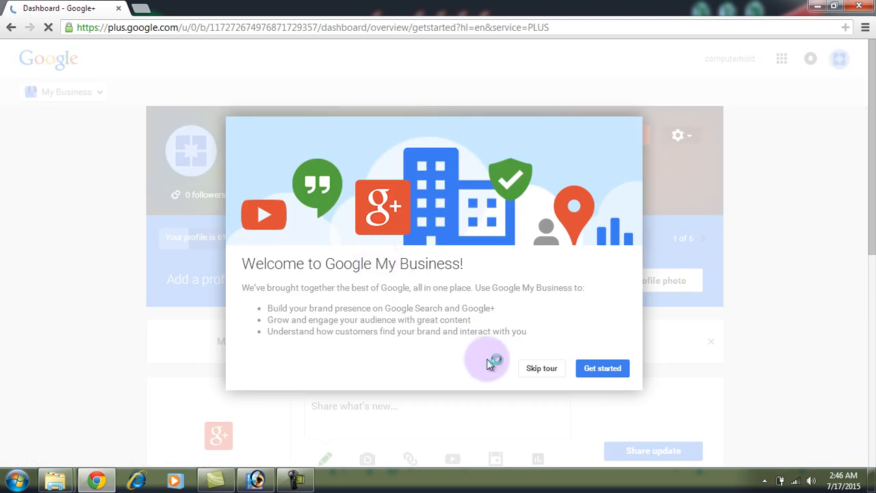
click(542, 368)
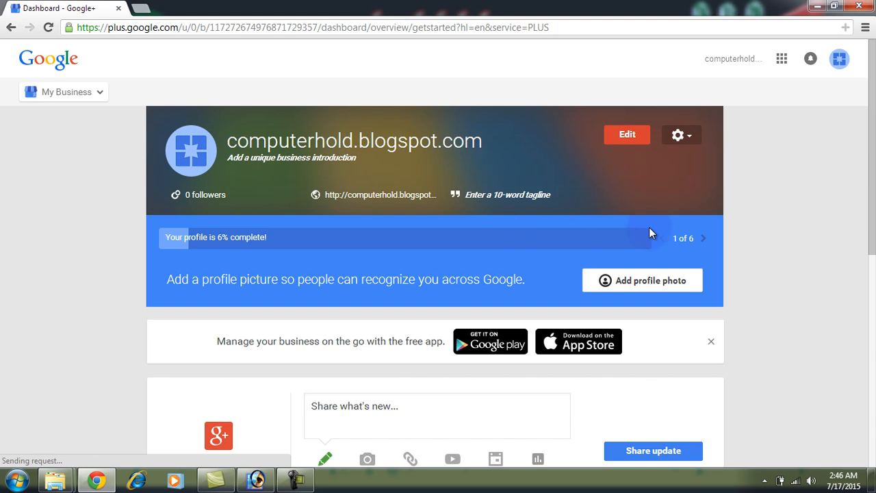
- Open the photo chooser for setting the new page's profile photo
click(595, 279)
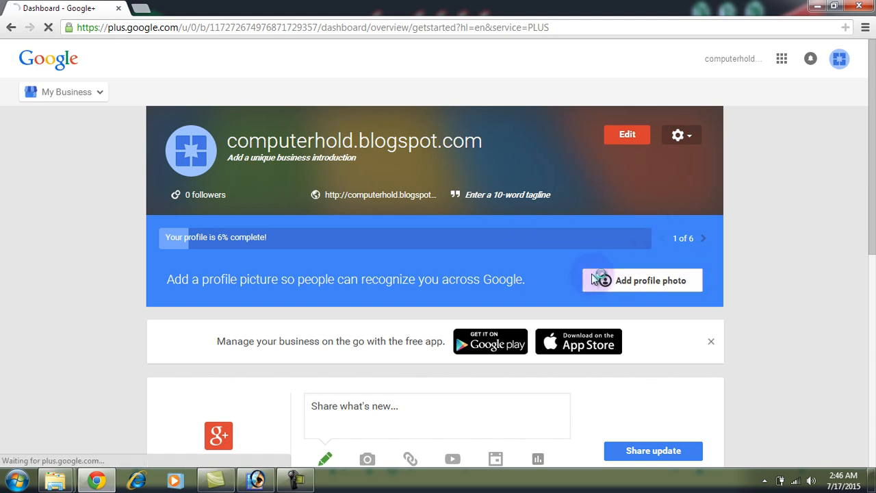
click(602, 281)
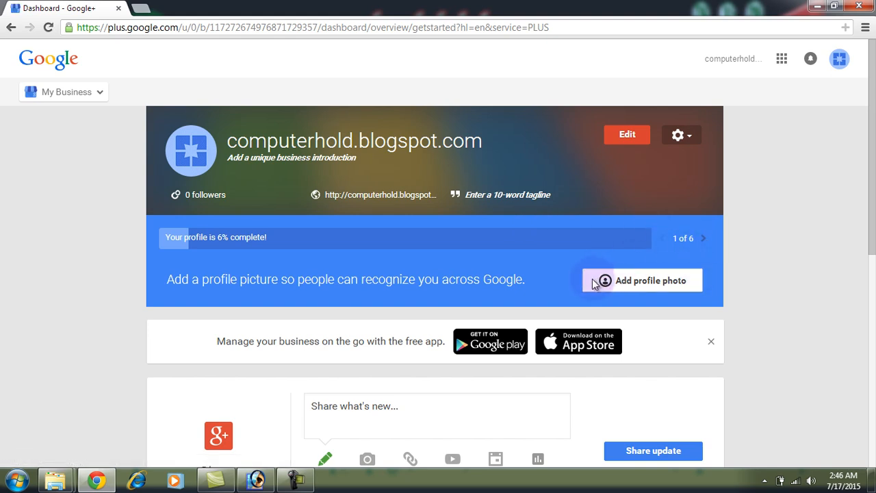
click(629, 283)
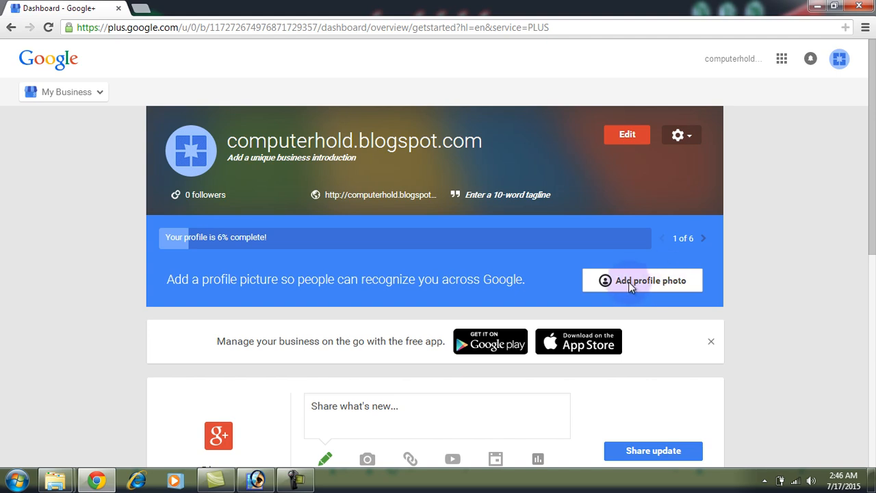
click(644, 280)
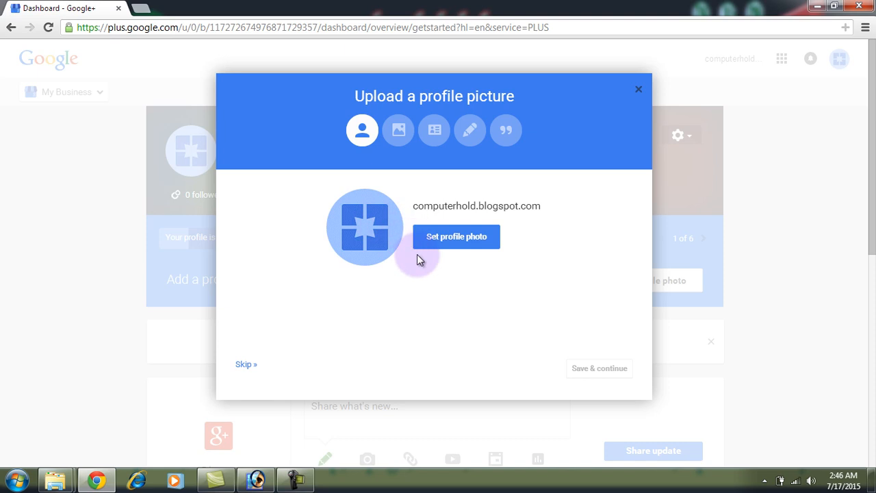
click(472, 236)
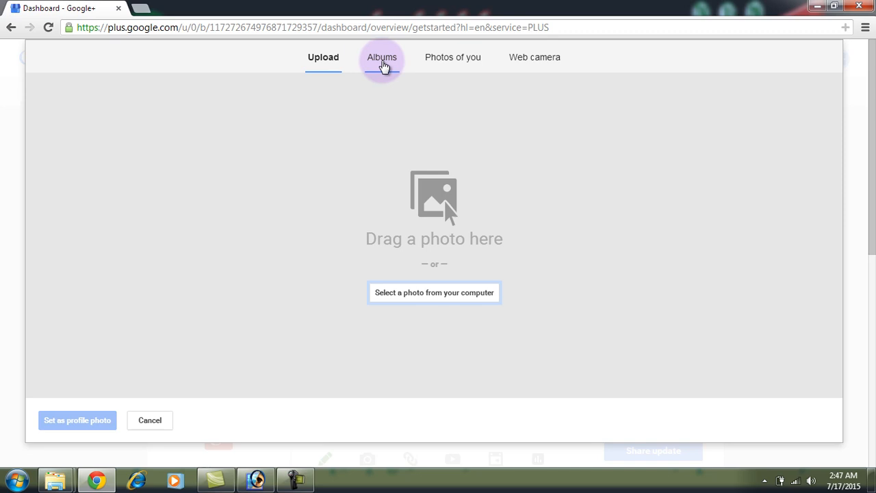
- Look through the Albums, Photos of you and Web camera sources, and return to Upload by stopping the unresponsive Flash plug-in
click(383, 61)
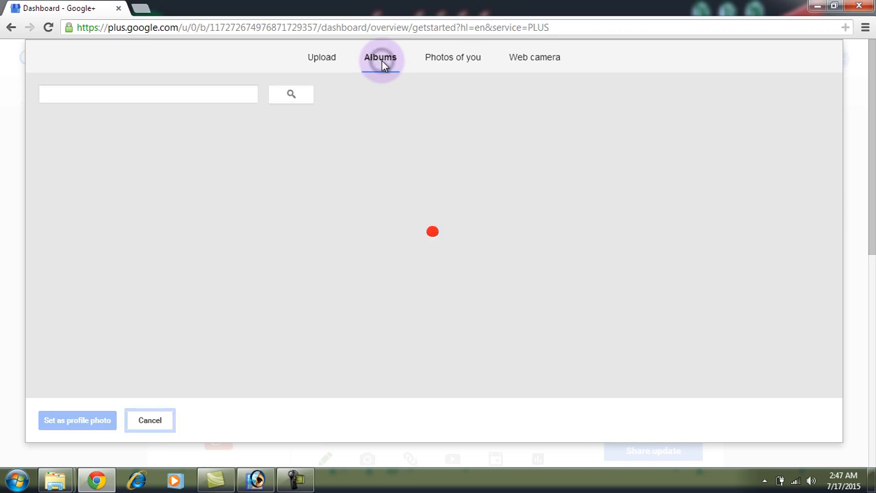
click(461, 61)
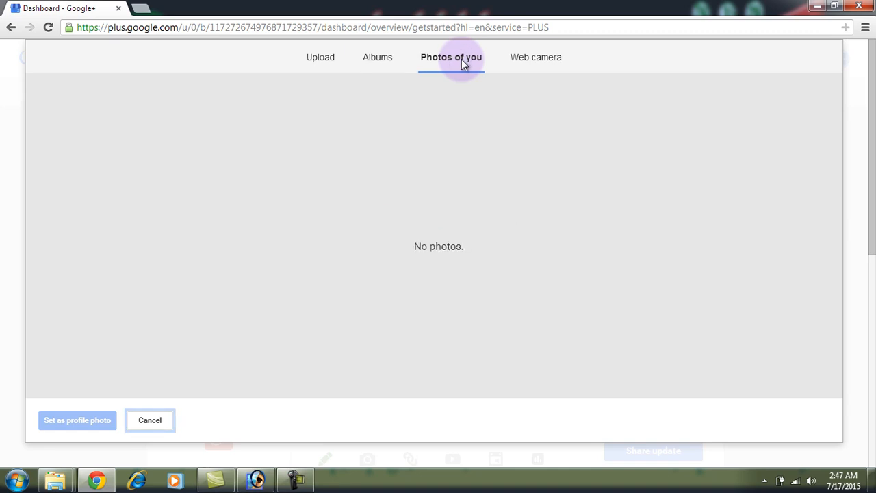
click(531, 61)
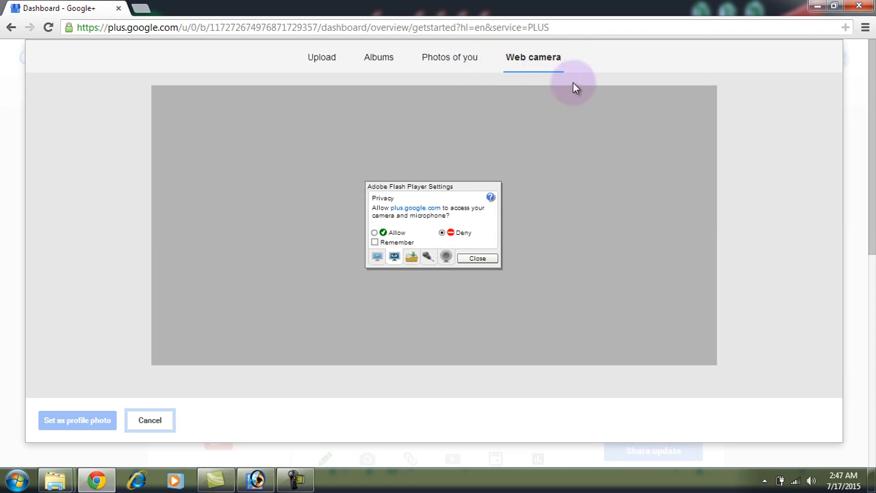
click(321, 59)
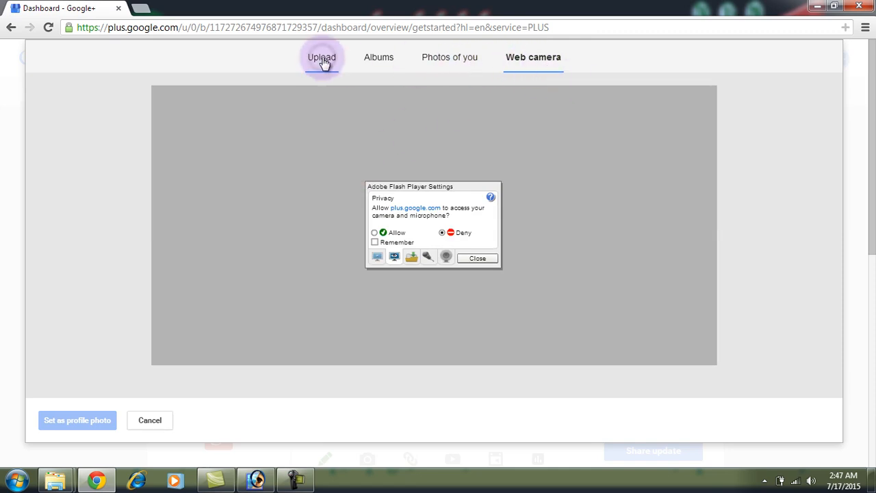
click(321, 58)
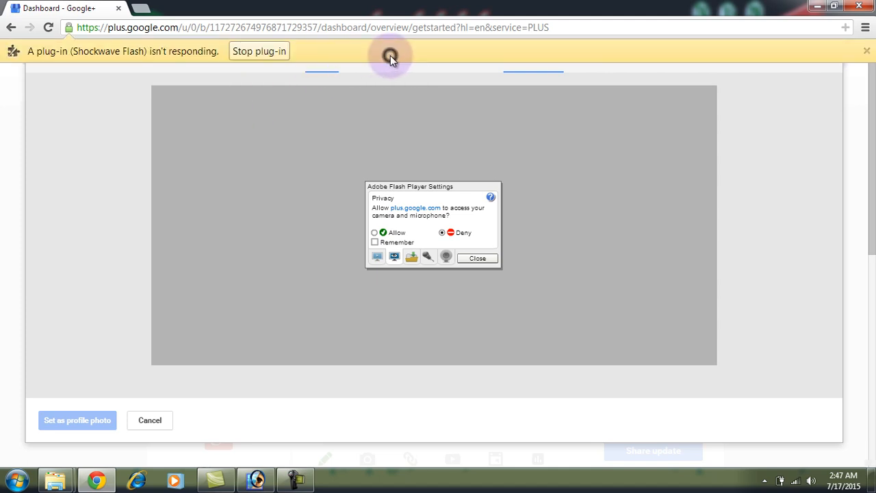
click(267, 52)
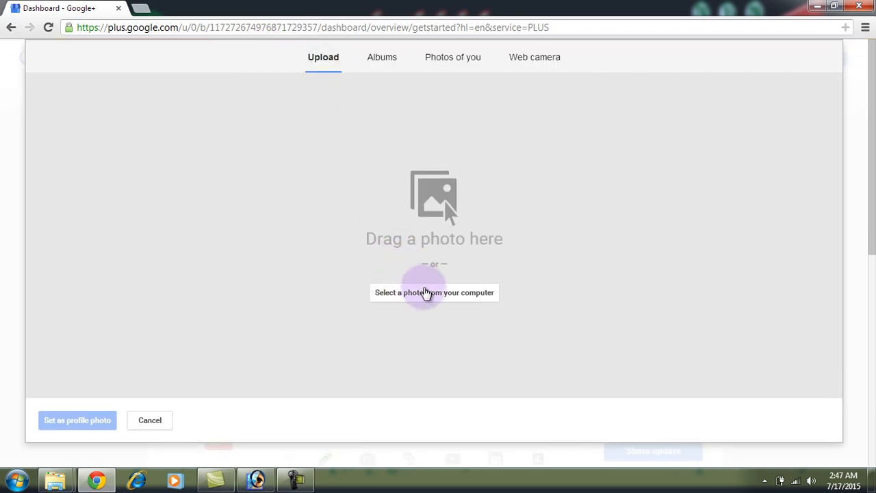
- Upload the red image "computer hold facebook 2 copy" from the Pic\My Own Created Pictures folder on drive E as the profile photo source
click(448, 299)
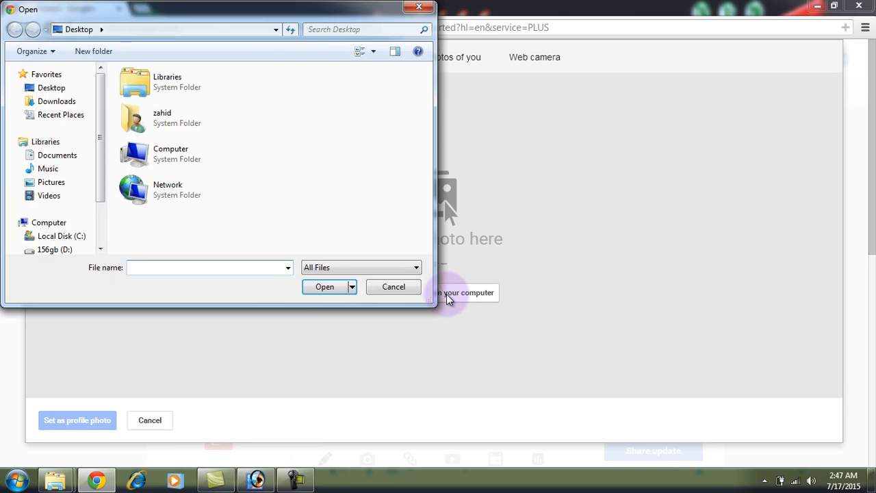
scroll(102, 213, down, 2)
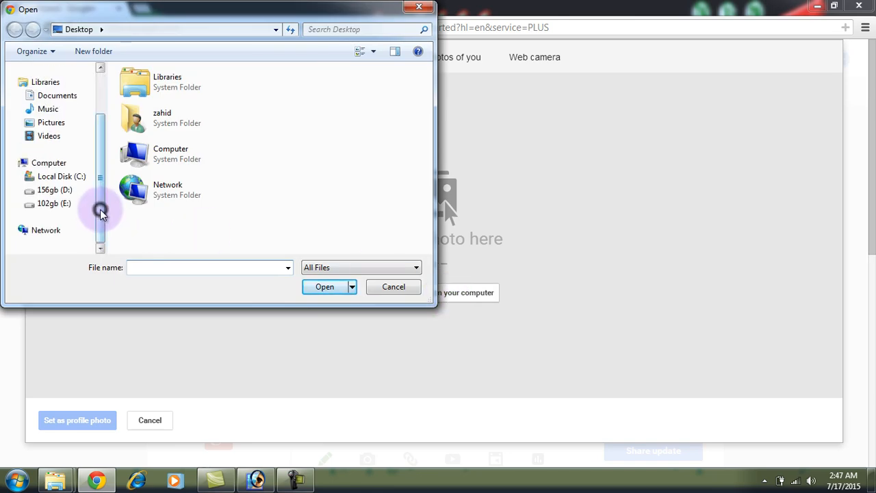
click(59, 204)
double_click(160, 184)
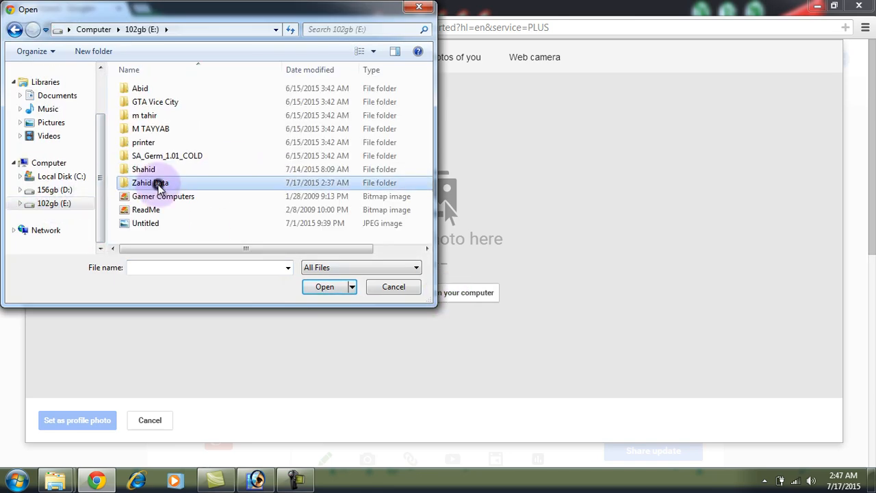
double_click(150, 157)
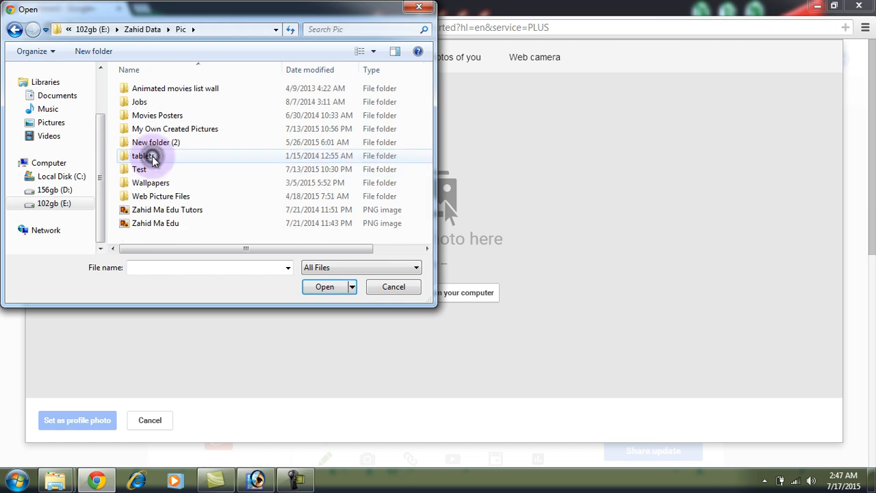
double_click(180, 129)
drag(429, 98, 427, 152)
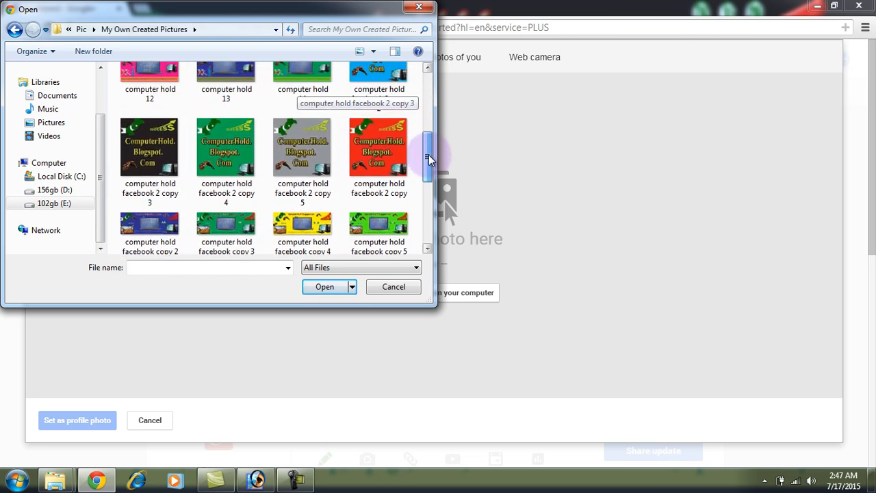
double_click(378, 148)
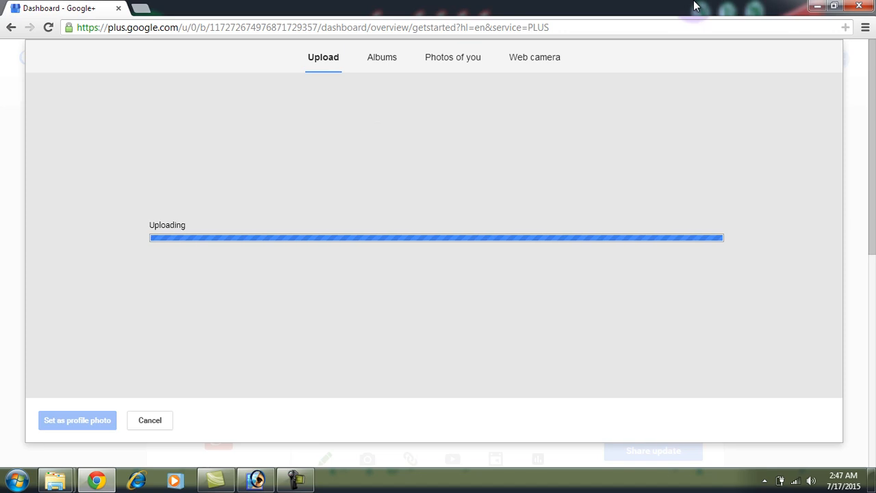
- Extend the profile photo's crop region to cover the whole uploaded red image
click(818, 7)
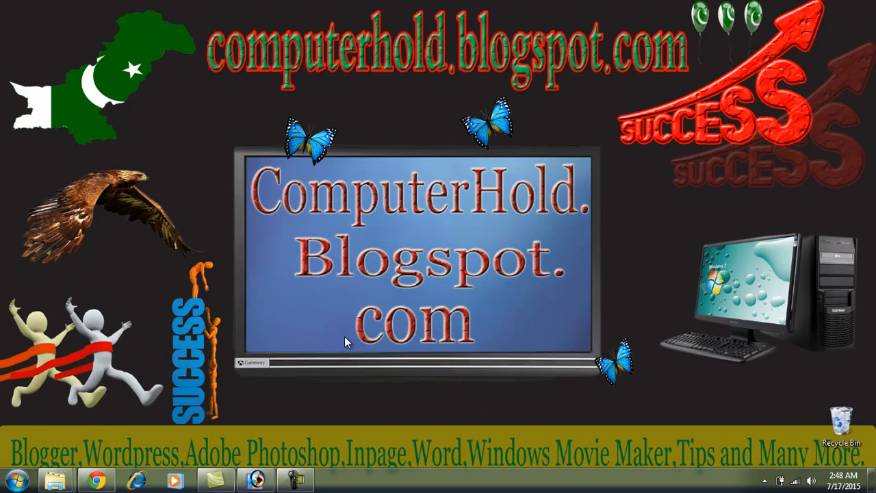
click(97, 480)
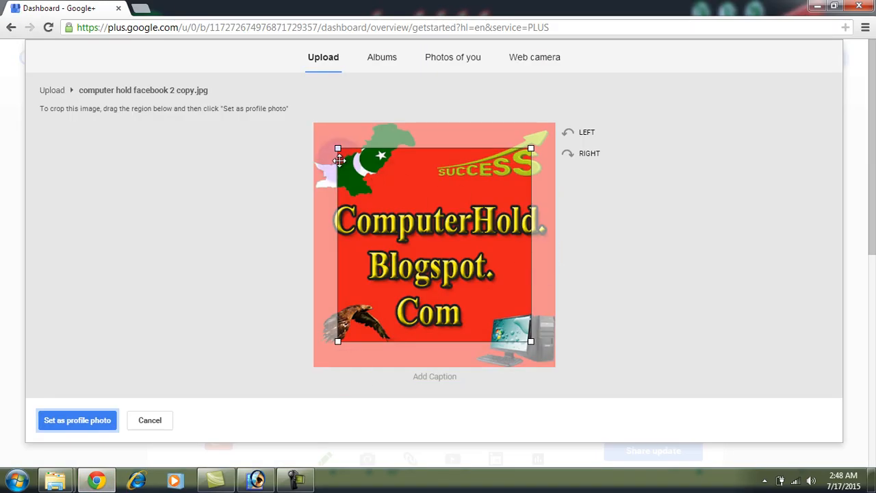
drag(338, 148, 301, 120)
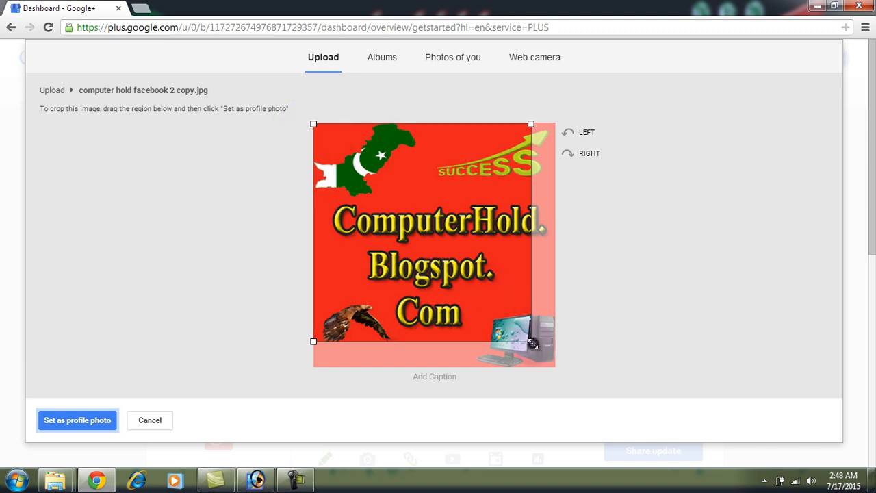
drag(532, 343, 573, 388)
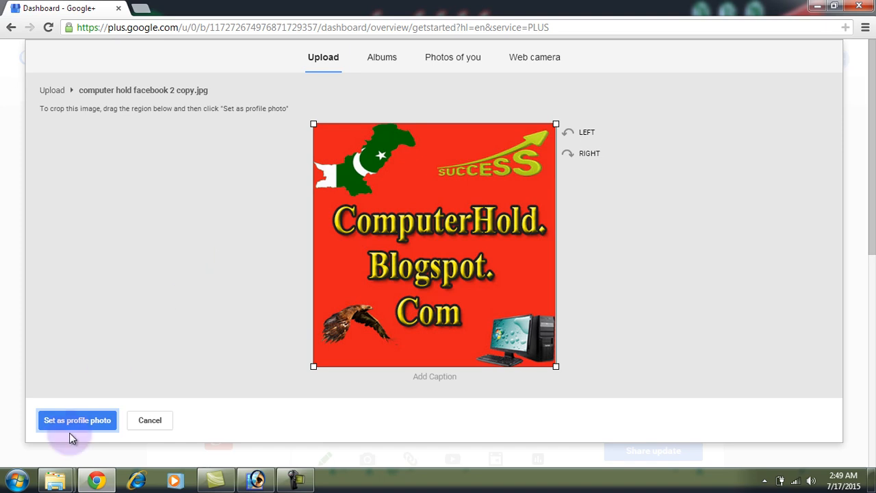
- Check the pixel dimensions of the Untitled-1 image in the open data folder on drive E, and return to Chrome
mouse_move(54, 479)
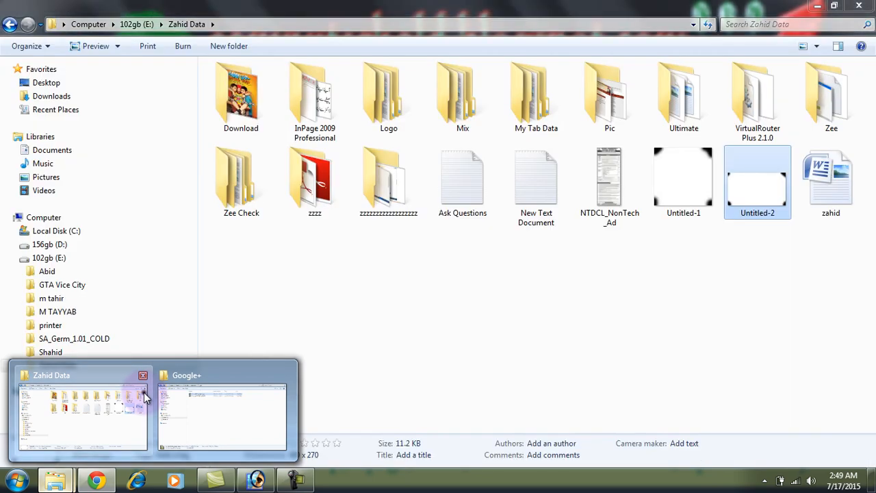
click(144, 392)
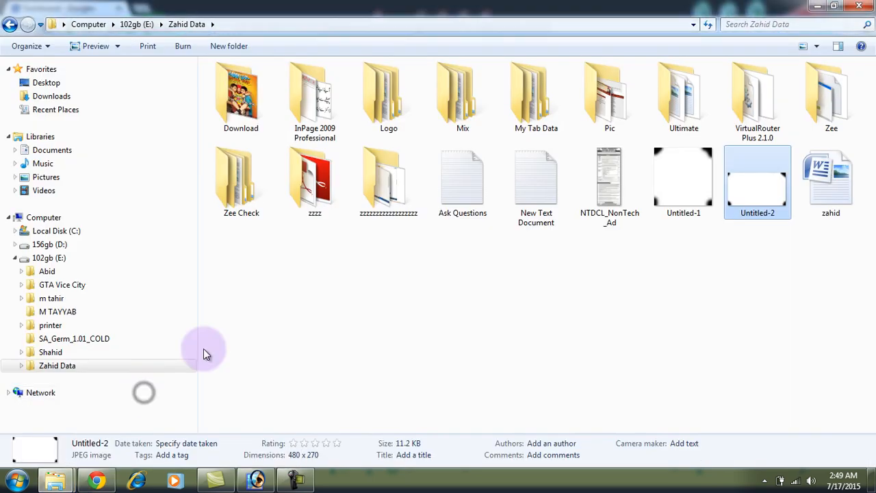
click(677, 193)
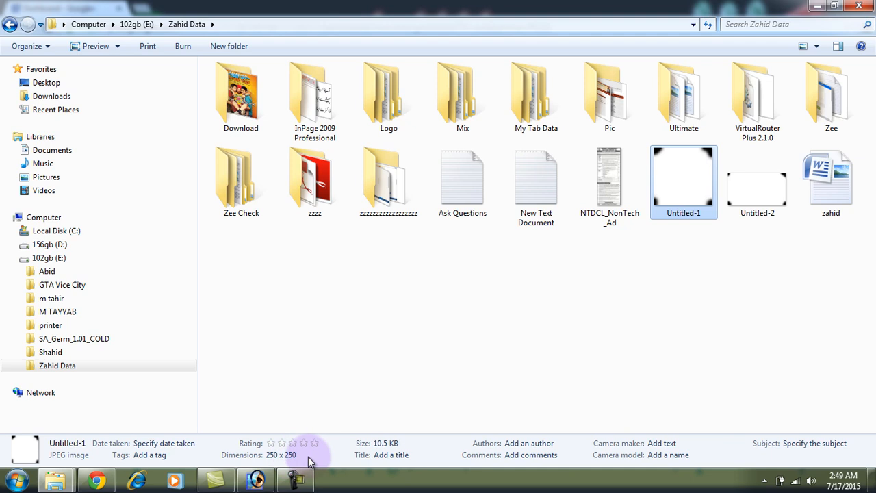
click(97, 480)
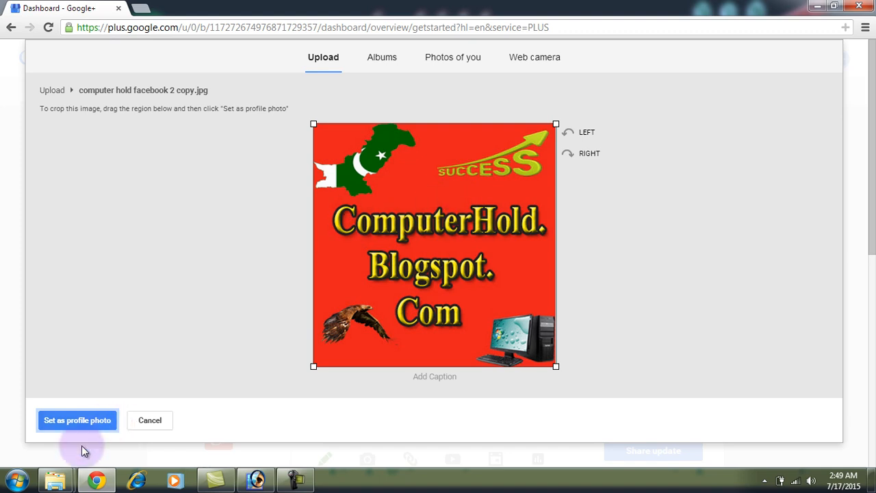
- Switch to Photoshop, create a blank 250 x 250 pixel document and maximize its window
click(258, 479)
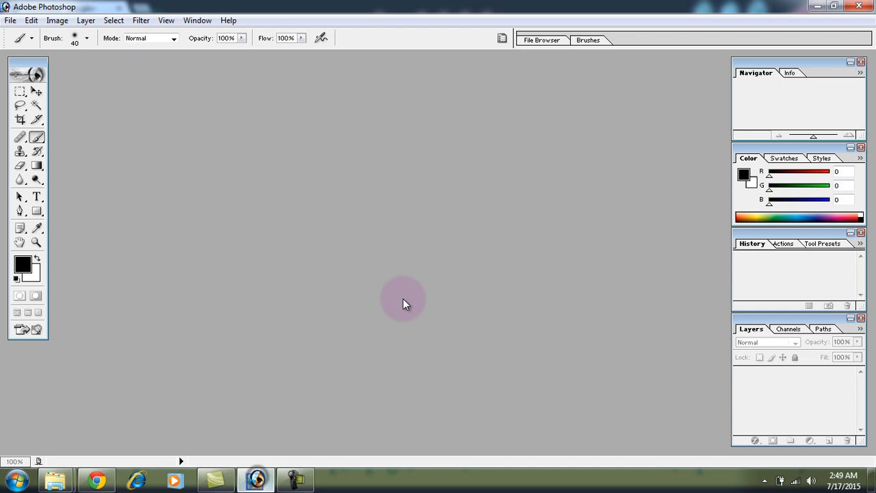
click(10, 21)
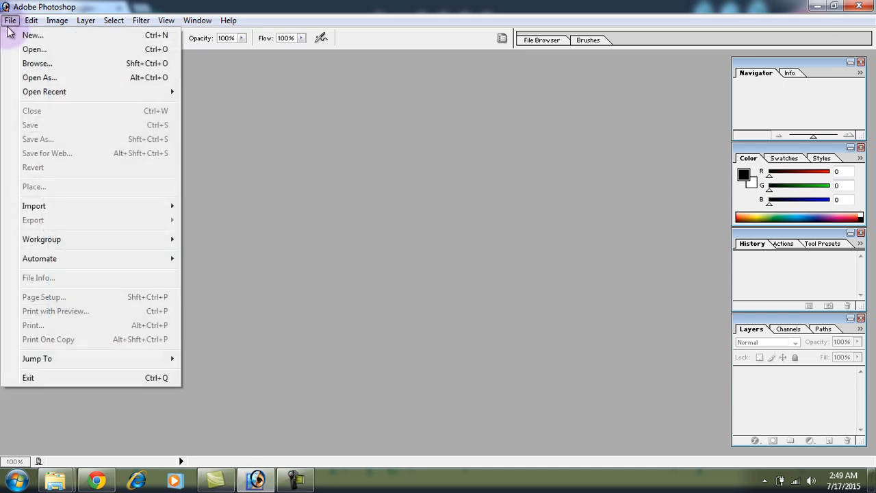
click(42, 34)
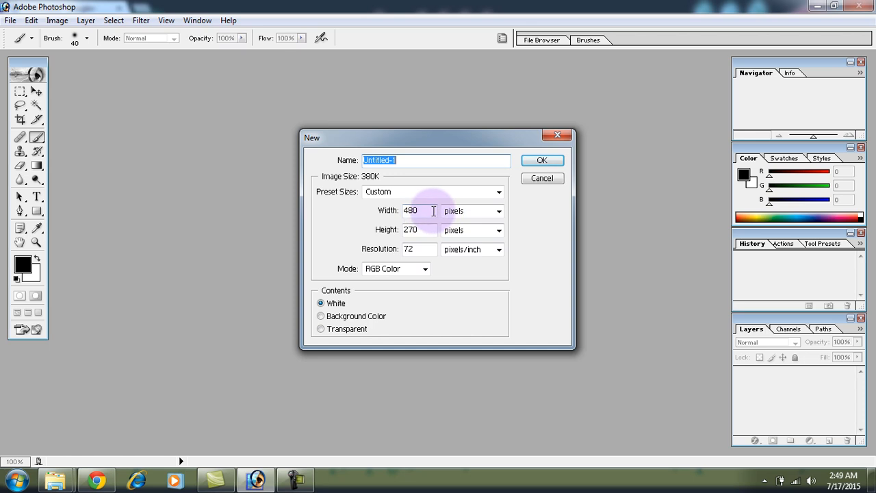
drag(433, 210, 338, 215)
text(250)
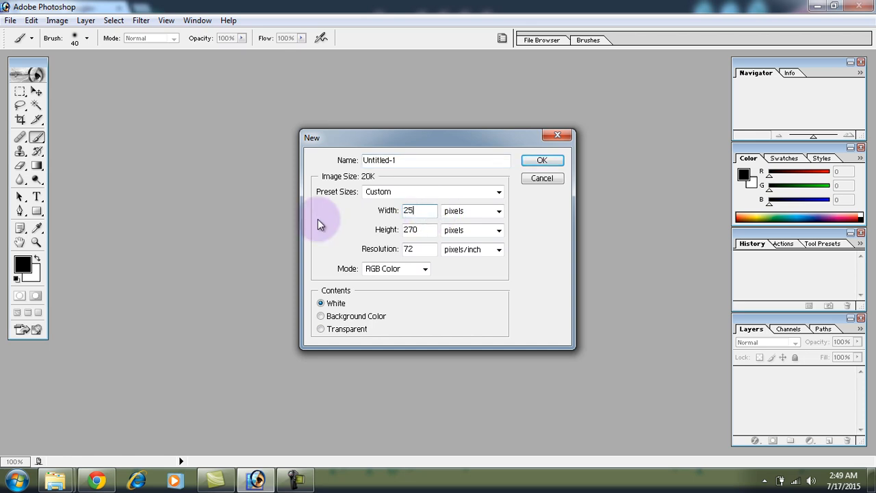
drag(432, 231, 324, 239)
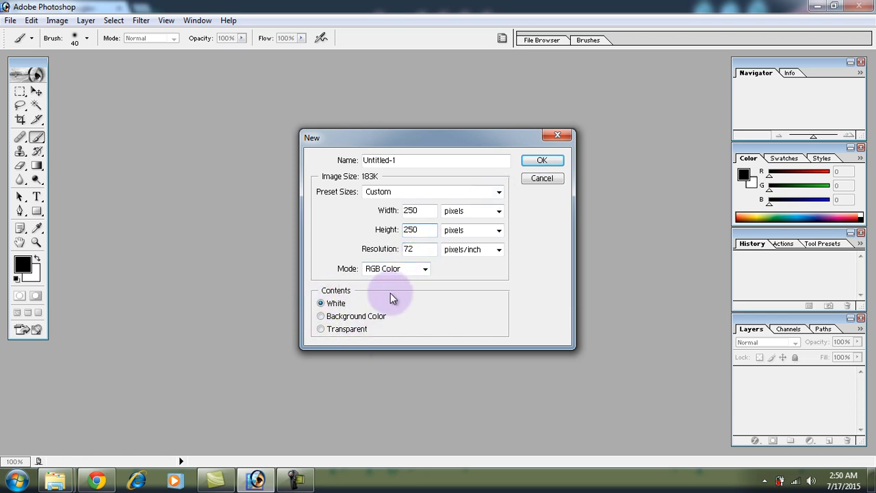
click(544, 162)
click(184, 65)
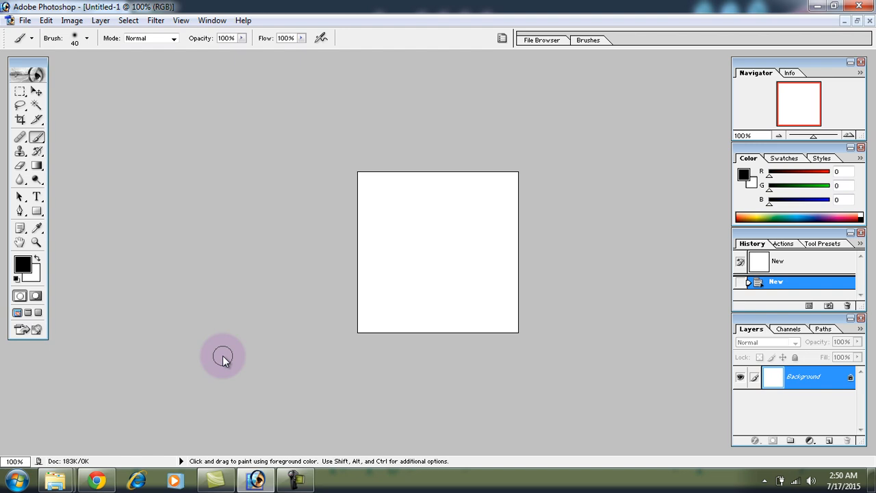
- Switch back to Chrome, set the cropped image as the profile photo, and save to continue to the cover photo
click(97, 479)
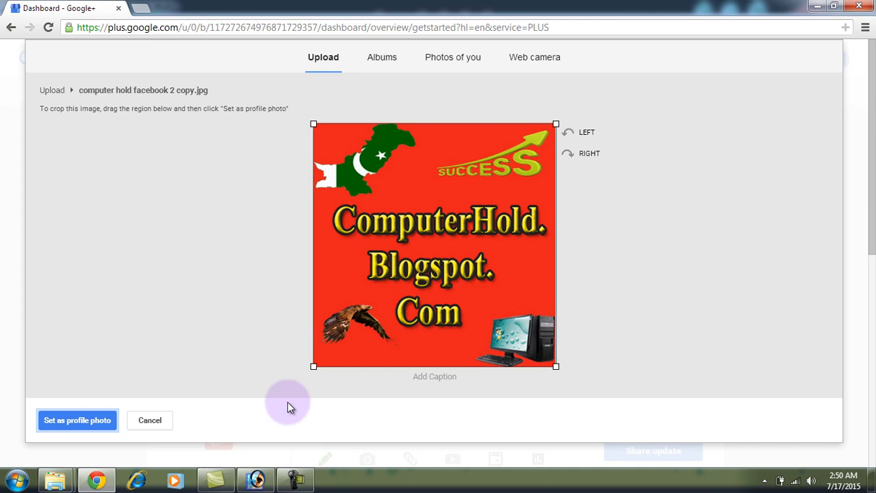
click(93, 421)
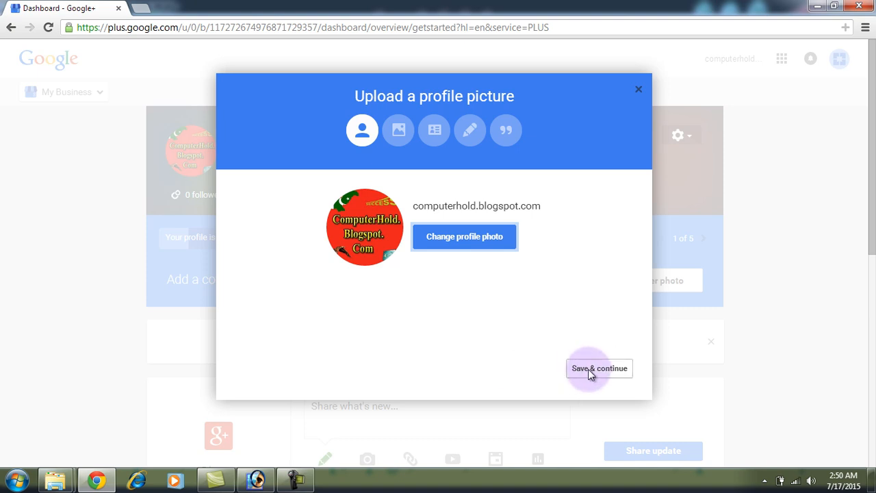
click(623, 369)
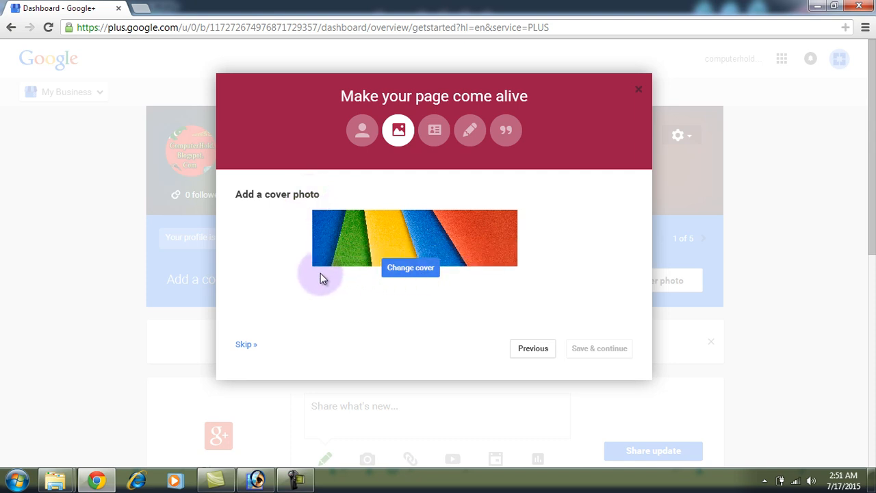
- Check the pixel dimensions of the Untitled-2 image in the data folder on drive E
mouse_move(62, 484)
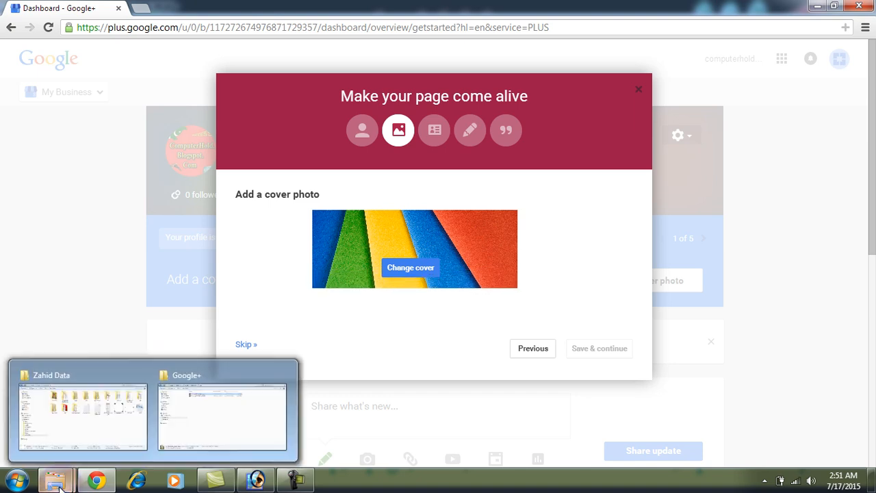
click(83, 421)
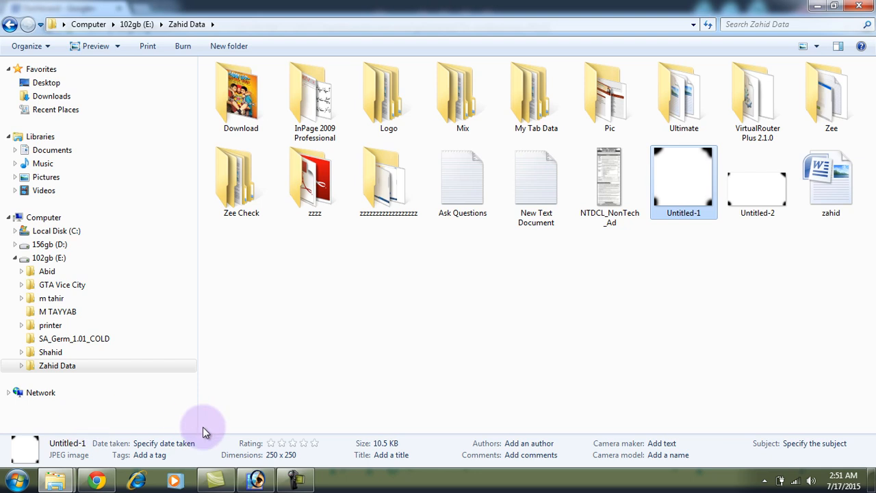
click(752, 197)
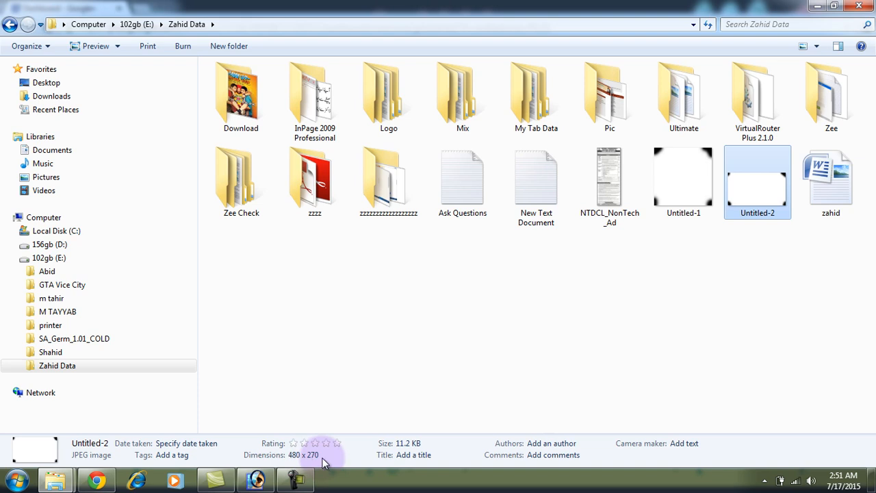
- Switch to Photoshop, replace the open square document with a blank 480 x 270 pixel one, and maximize its window
click(255, 479)
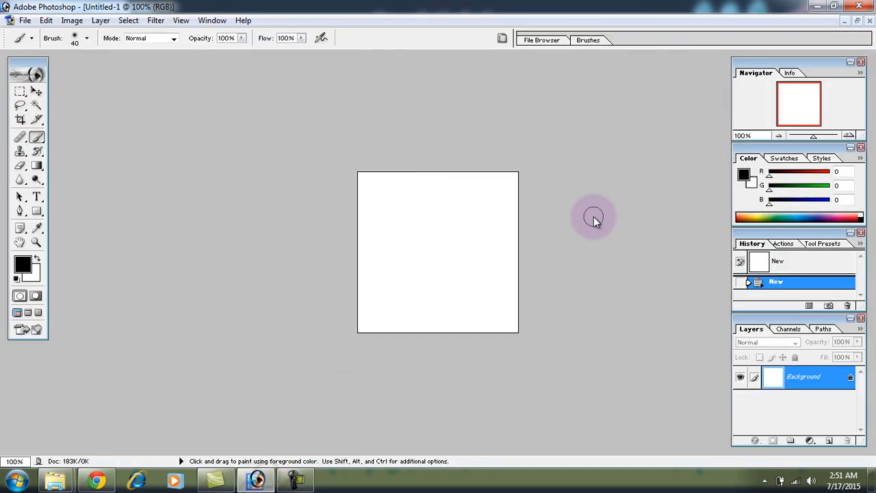
click(869, 21)
click(10, 20)
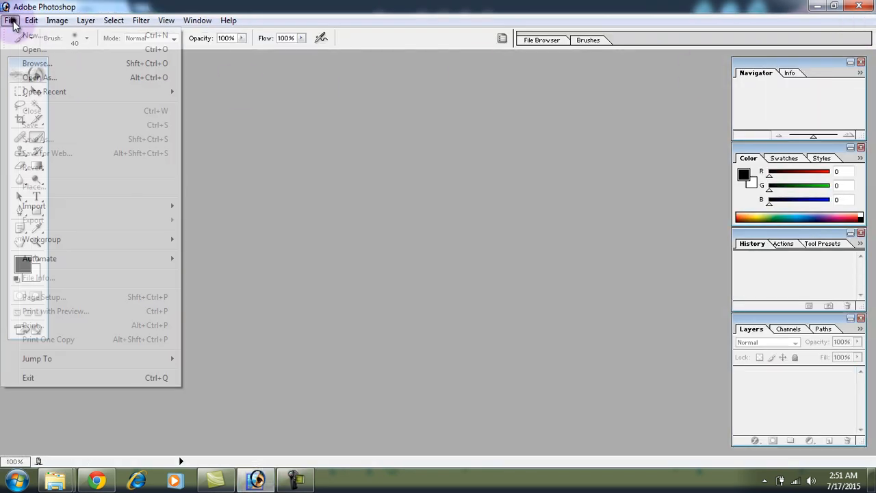
click(22, 33)
double_click(426, 211)
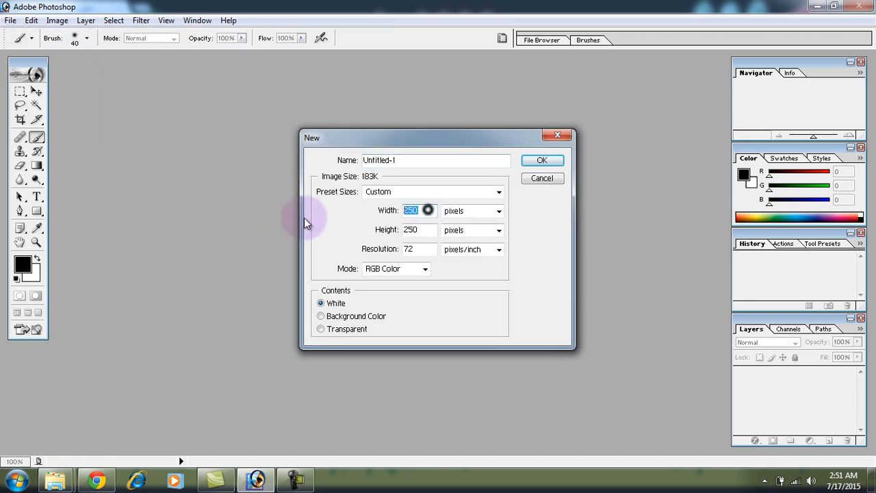
text(480)
click(427, 228)
double_click(427, 229)
text(270)
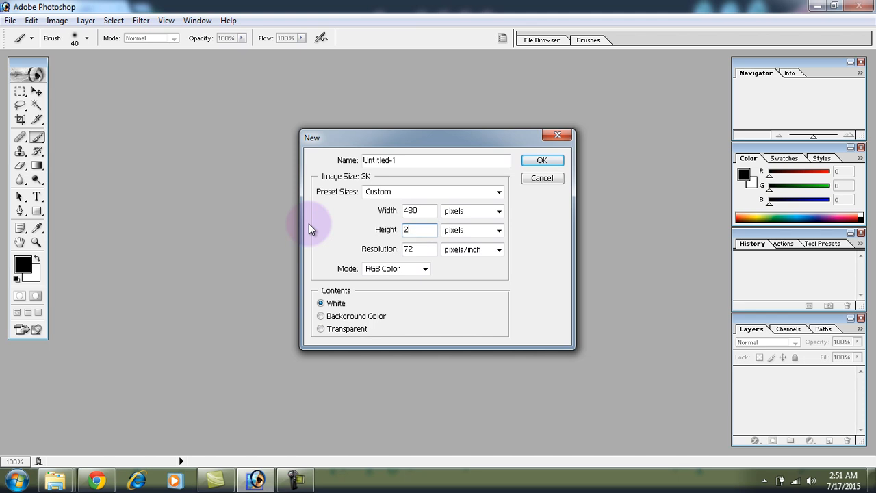
key(Return)
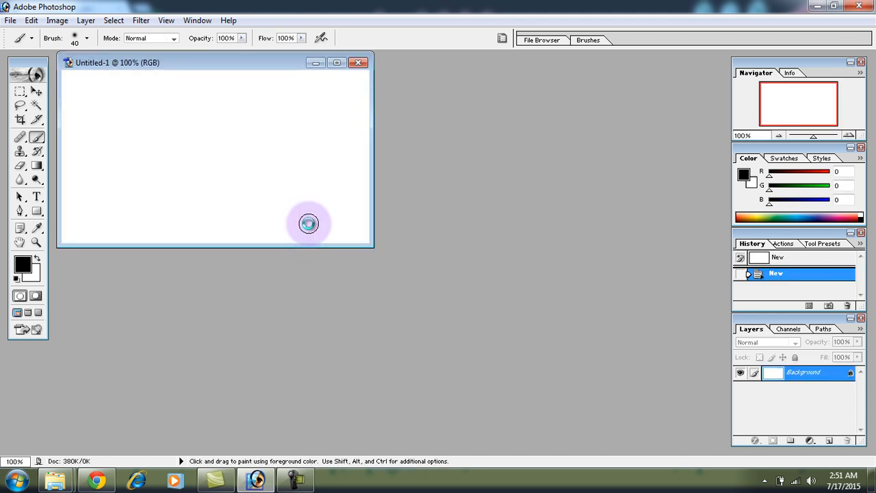
click(336, 63)
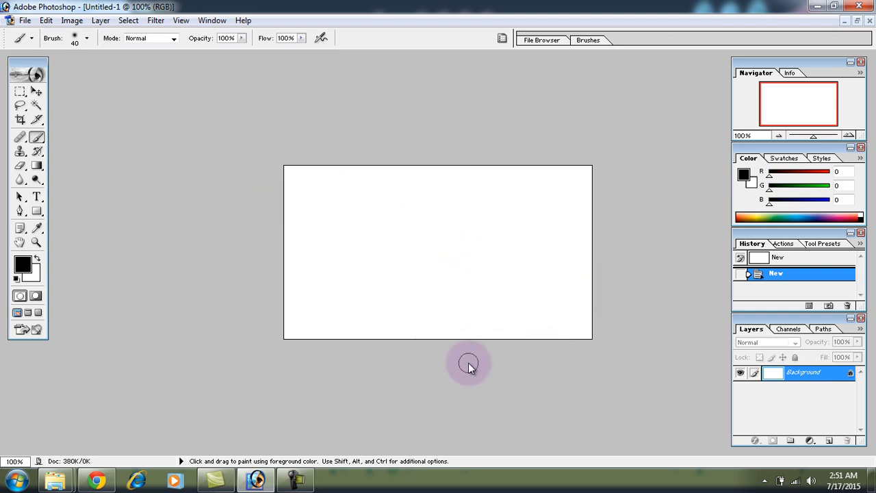
- Switch back to Chrome and upload "computer hold facebook copy 5" from My Own Created Pictures as the cover photo source
click(98, 481)
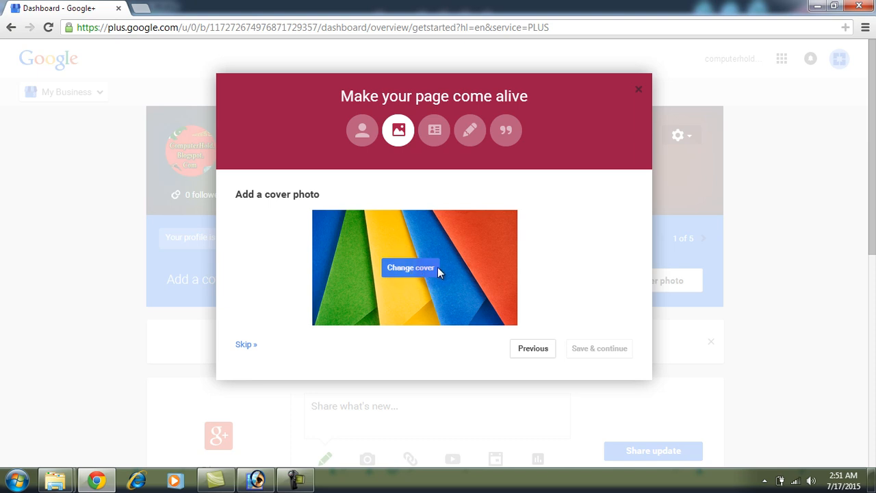
click(403, 269)
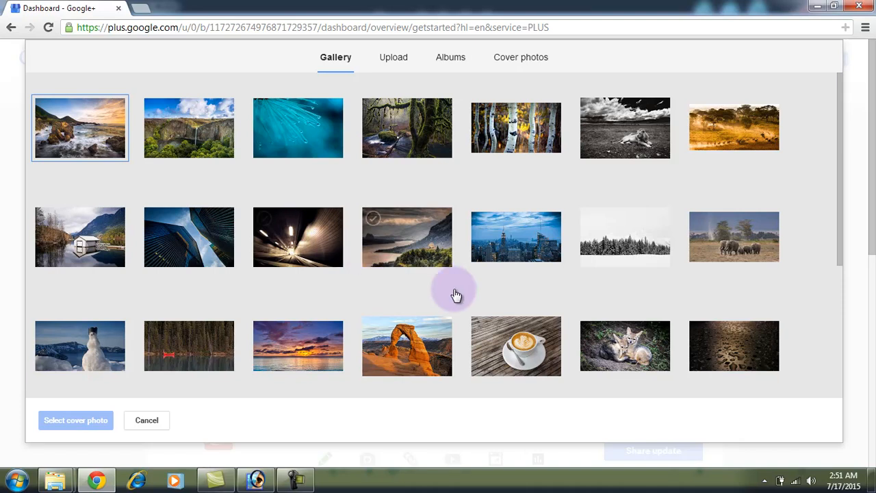
mouse_move(842, 167)
mouse_down()
mouse_move(847, 347)
mouse_move(844, 173)
mouse_up()
click(397, 58)
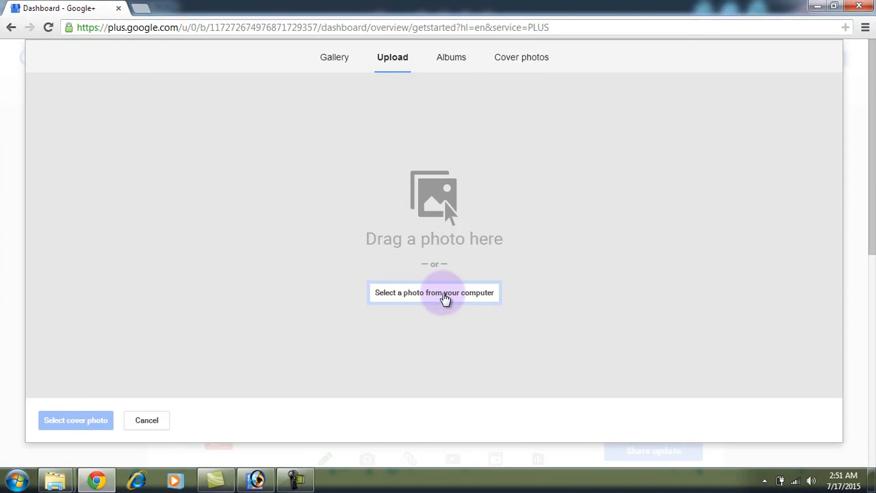
click(443, 296)
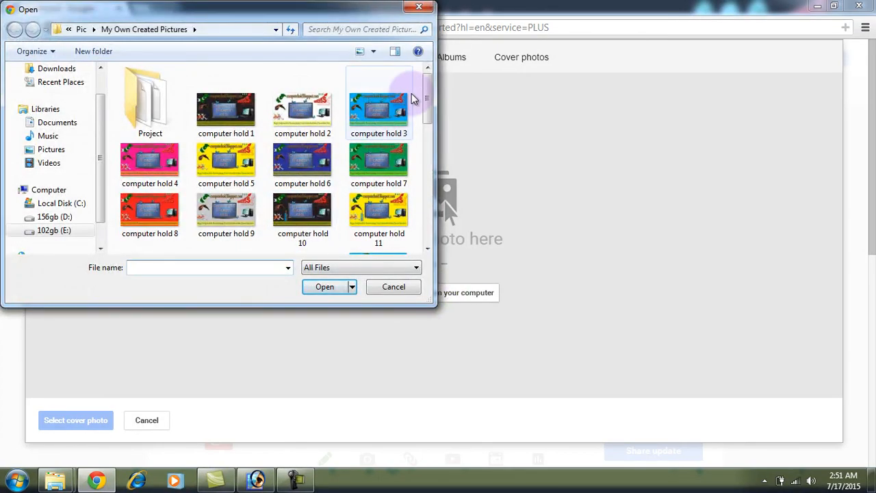
drag(428, 91, 427, 160)
double_click(365, 164)
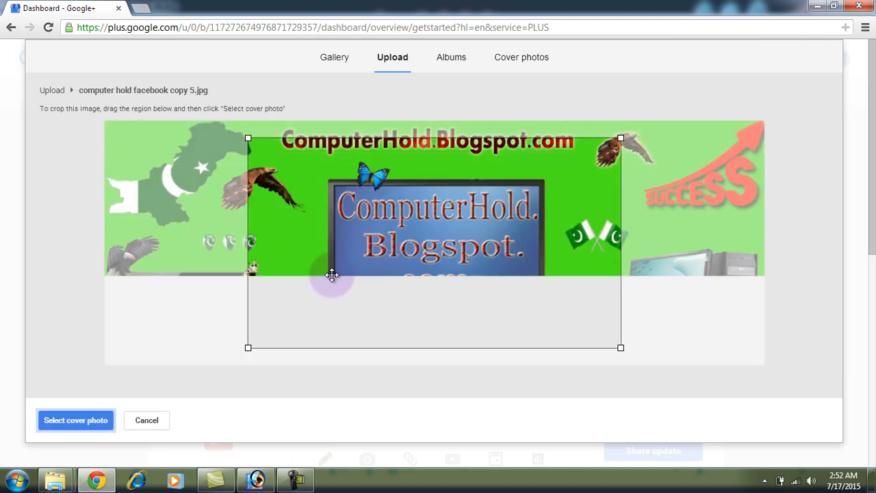
- Enlarge the cover photo's crop region to the image's full height and shift it right to centre on the monitor
drag(247, 137, 200, 104)
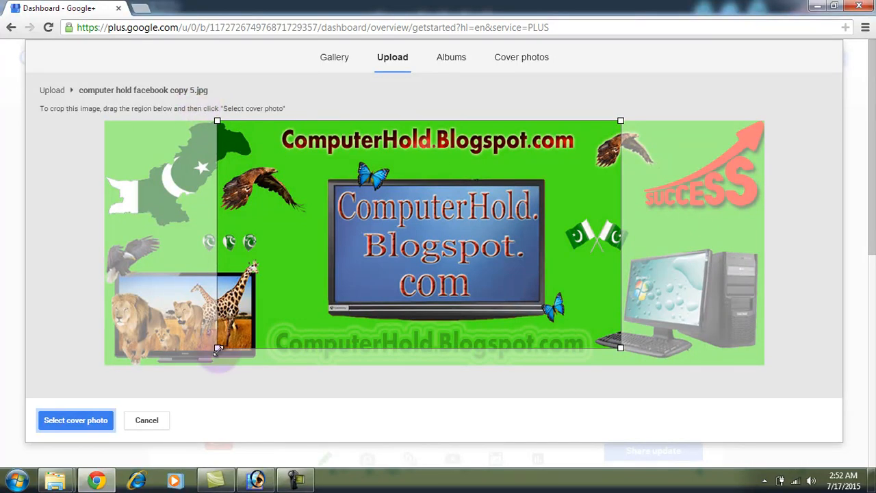
drag(215, 347, 180, 386)
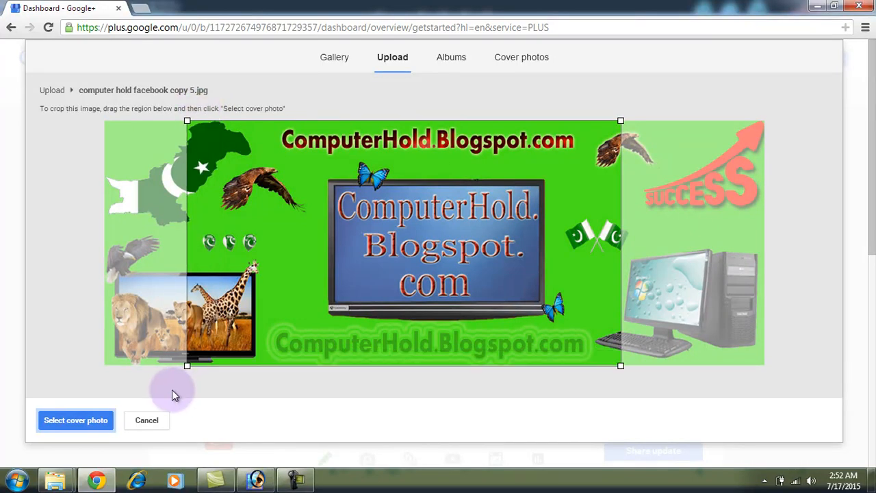
drag(429, 289, 472, 260)
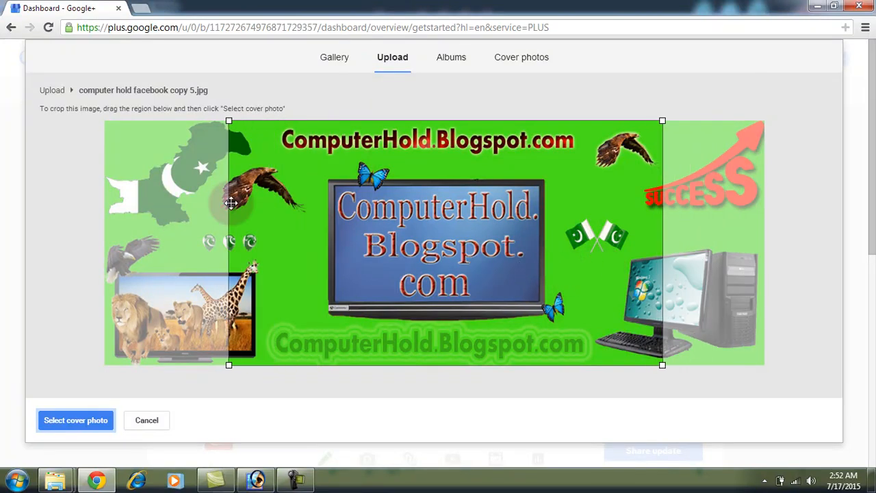
- Recheck the Untitled-2 image's pixel dimensions in the data folder window and return to the cover photo crop
mouse_move(65, 479)
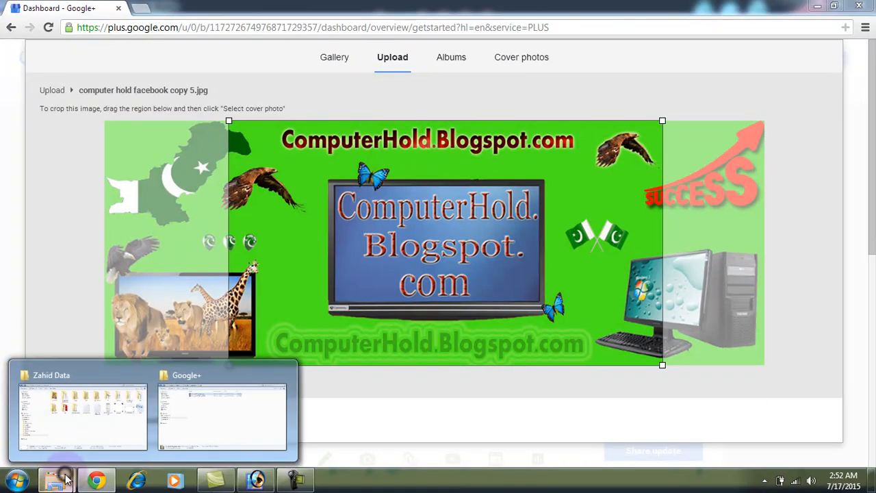
click(76, 414)
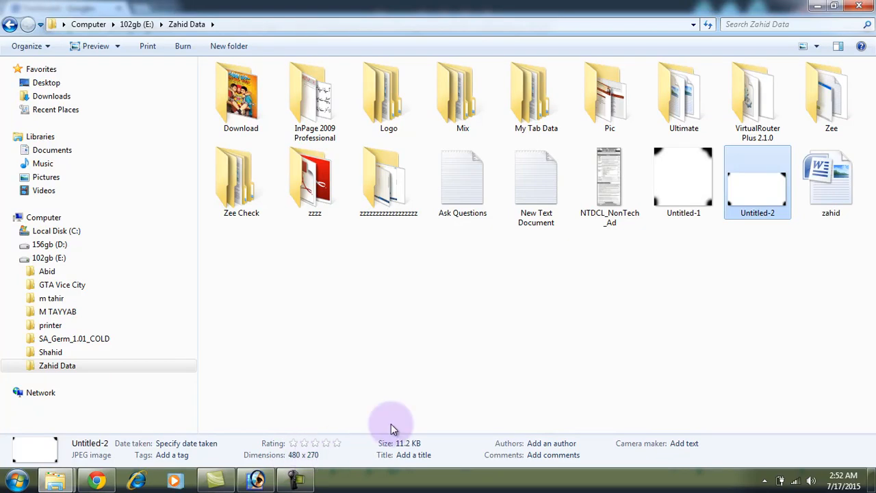
click(817, 6)
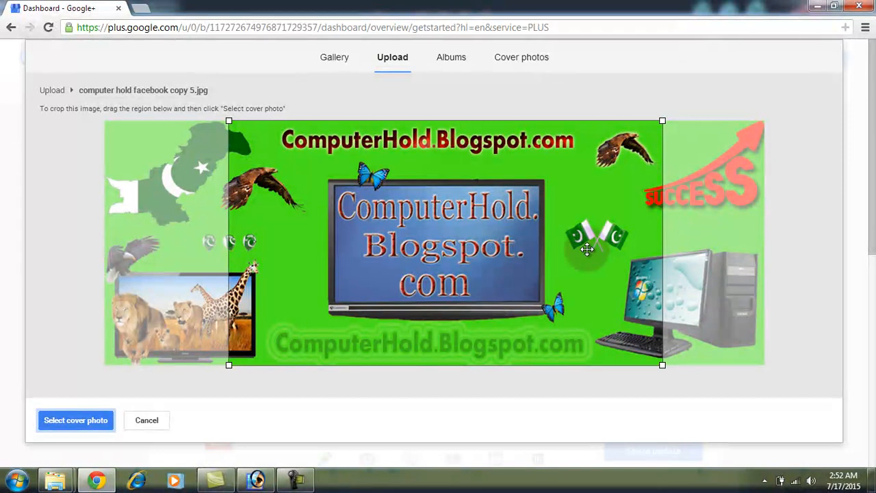
- Shift the crop region slightly left, set the cropped image as the cover photo, and save it
drag(438, 291, 429, 290)
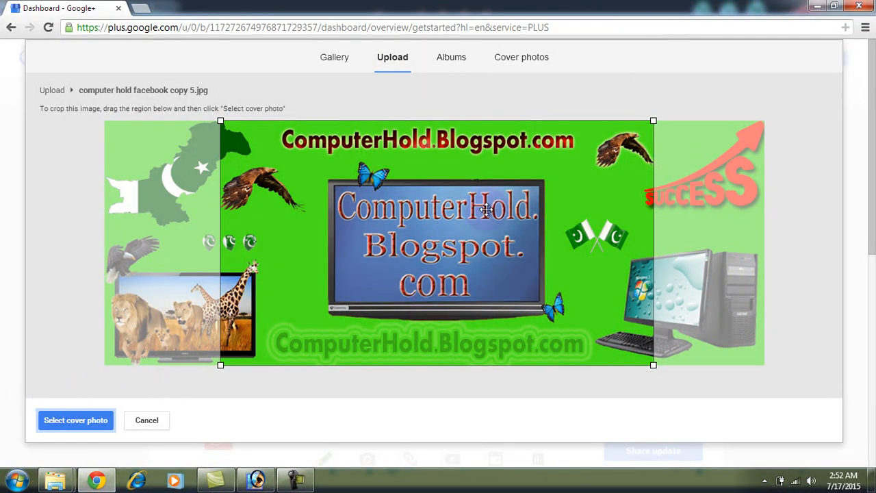
click(73, 420)
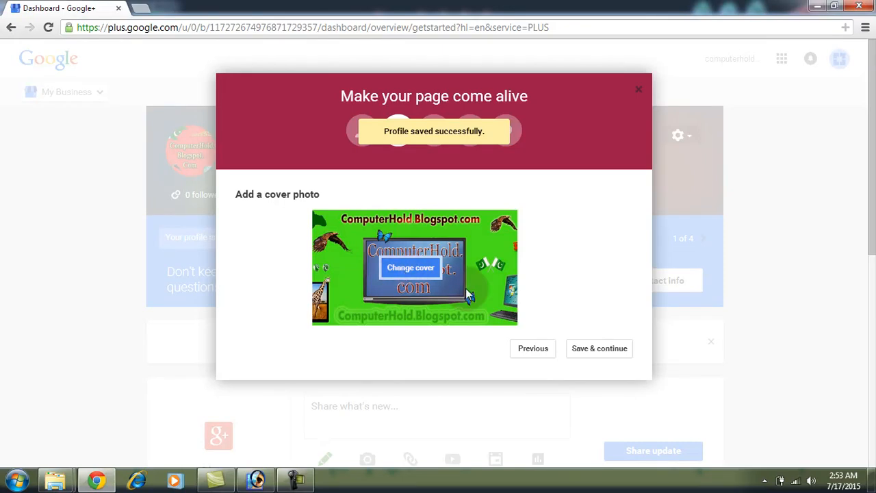
click(603, 347)
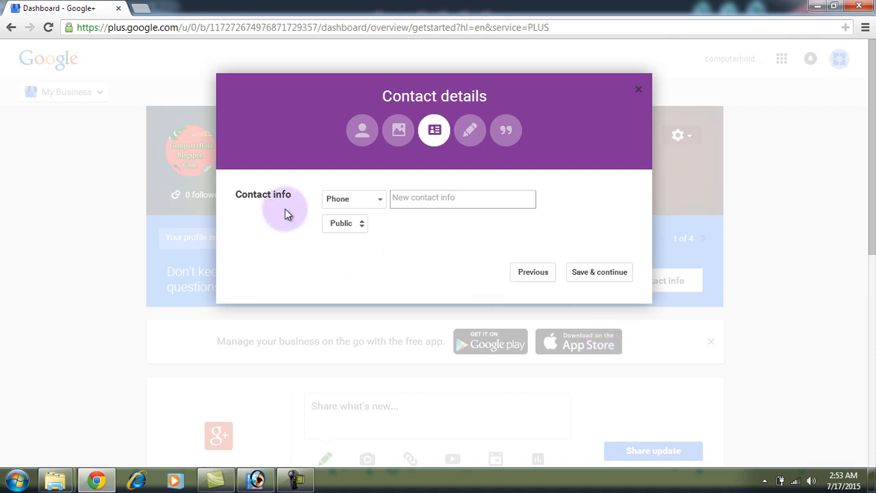
- Set the first contact entry's type to Mobile and enter the start of the mobile number
click(375, 204)
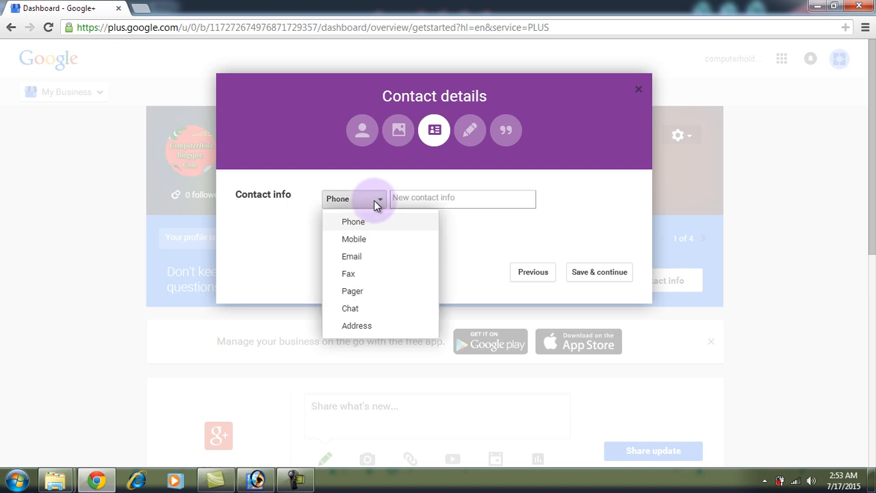
click(375, 239)
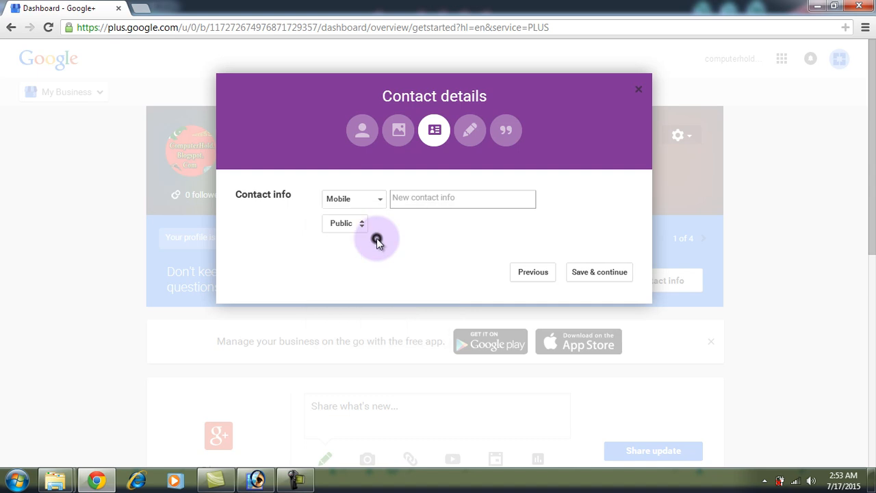
click(441, 197)
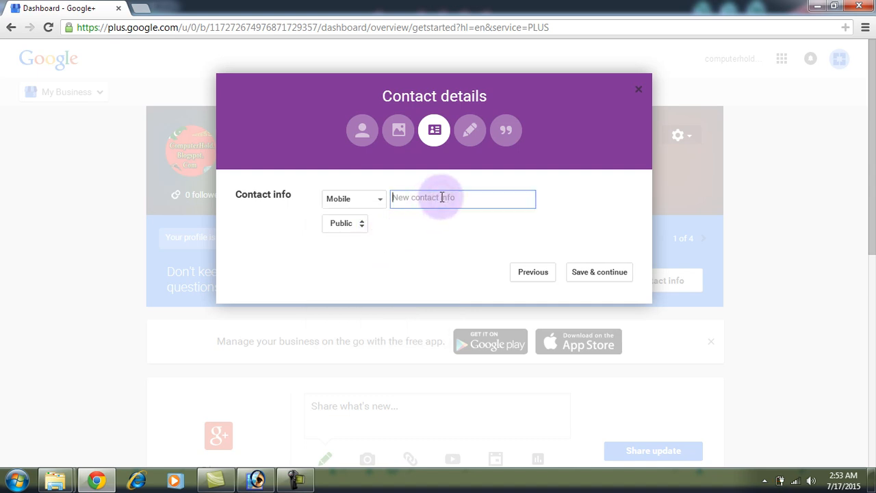
text(0312)
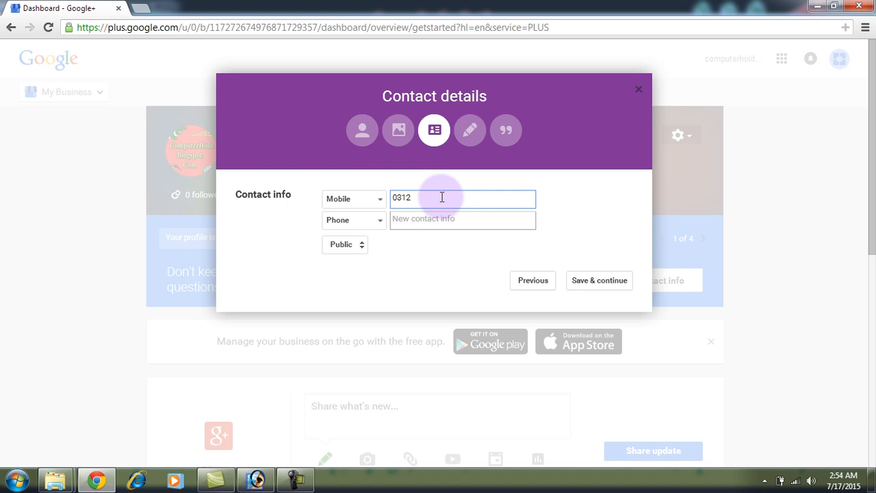
- Set the second contact entry's type to Address, leave it blank with Public visibility, and save the contact details
click(379, 220)
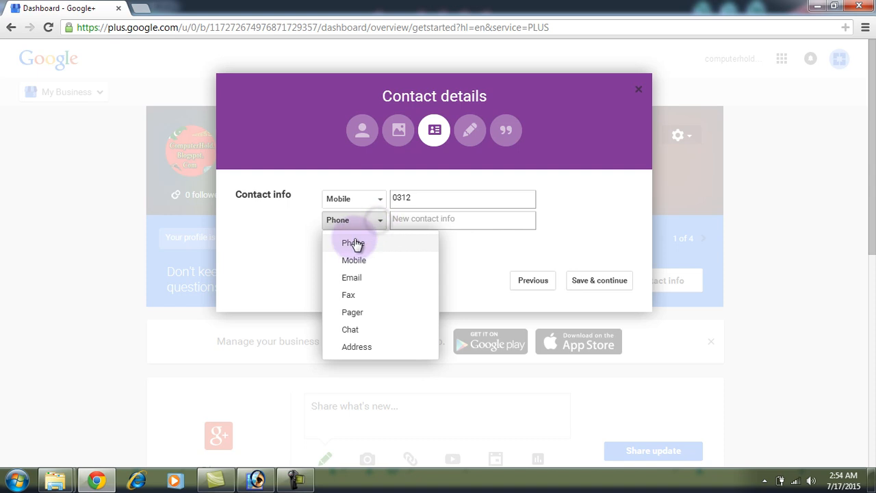
click(354, 278)
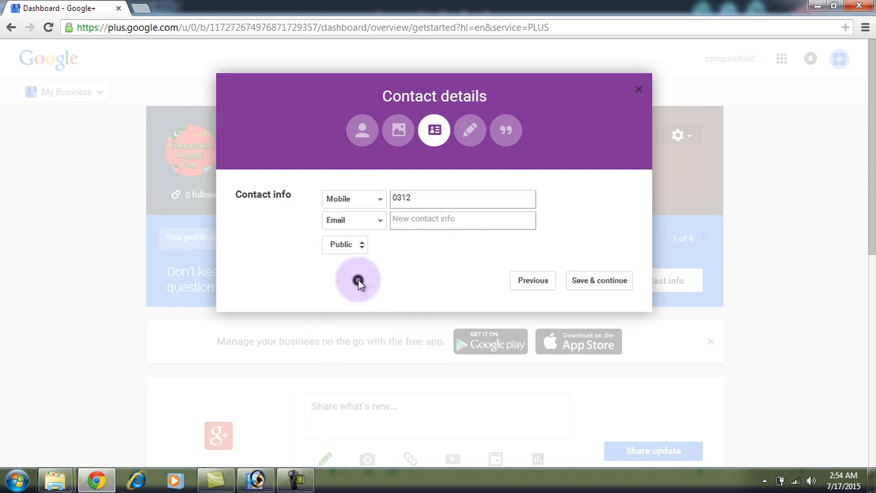
click(423, 221)
click(375, 221)
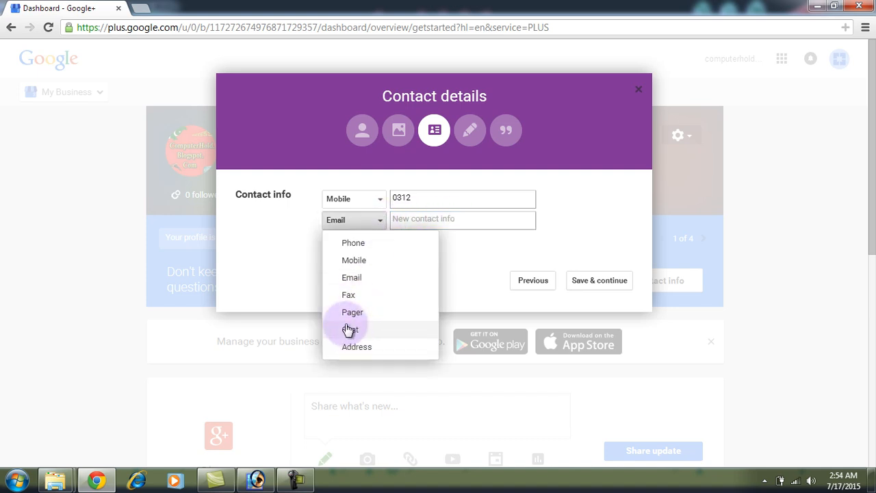
click(371, 347)
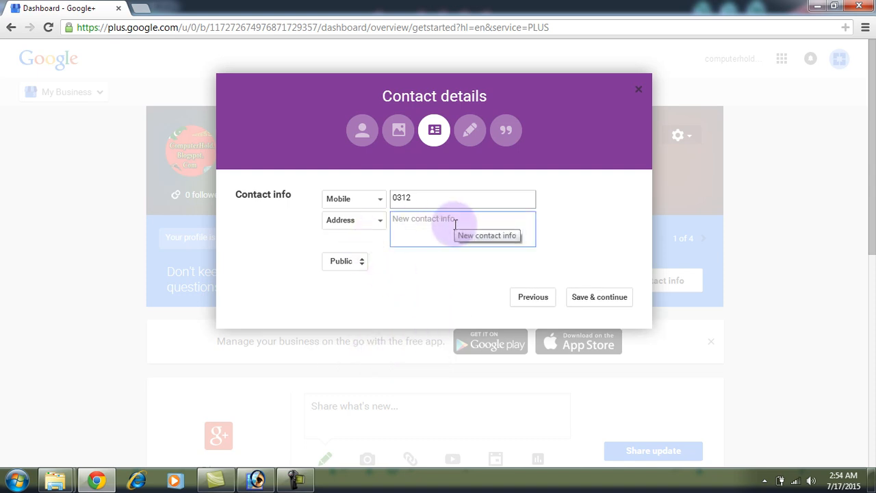
click(355, 262)
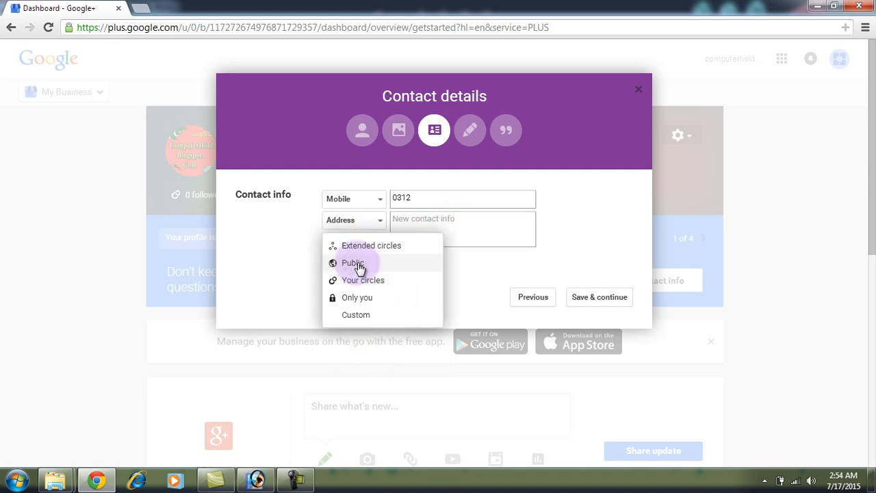
click(356, 262)
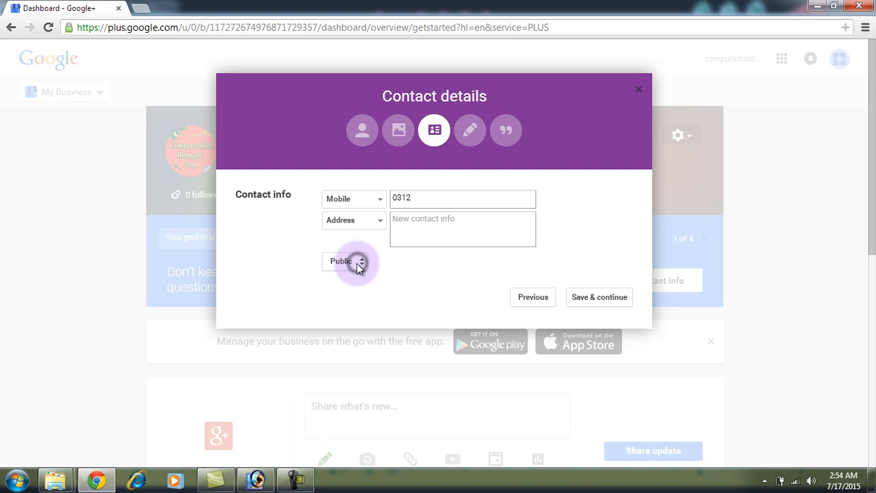
click(587, 299)
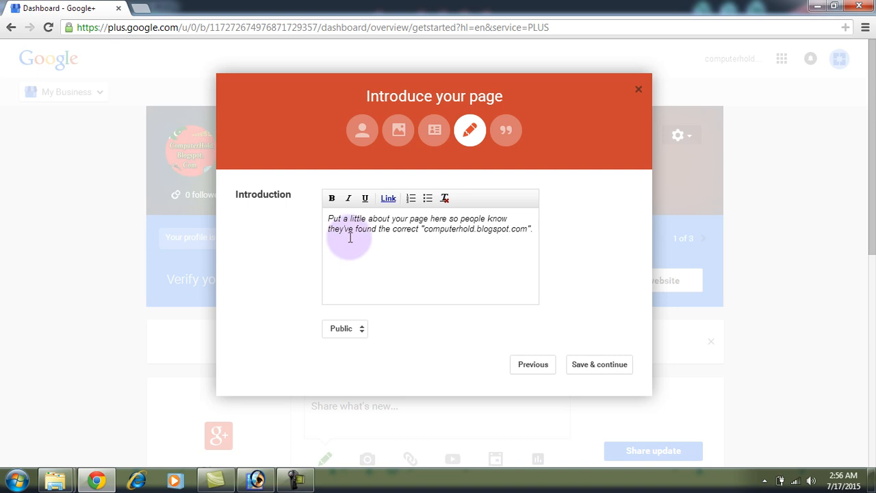
- View the introduction's link options without adding a link, and continue with the page introduction left blank
click(494, 246)
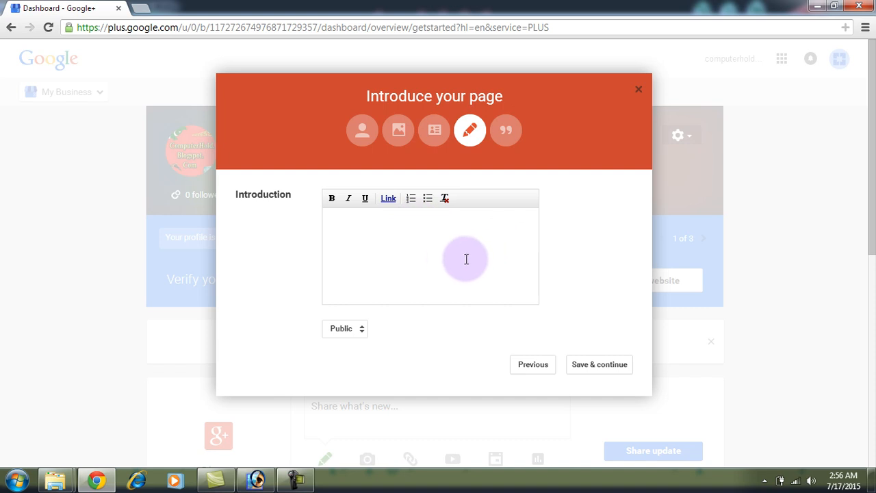
click(387, 200)
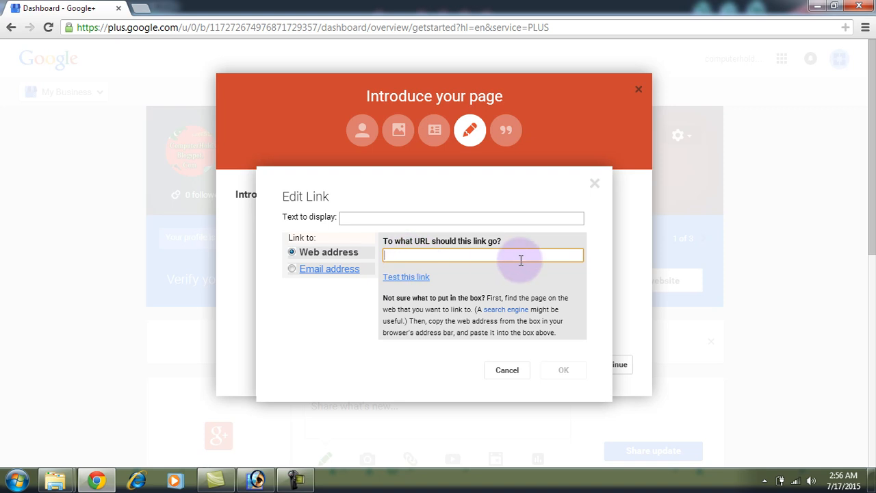
click(500, 370)
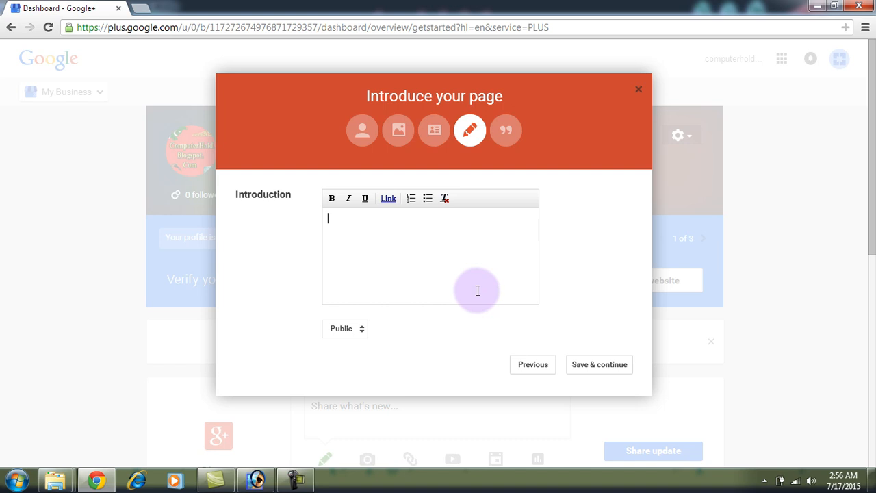
click(601, 366)
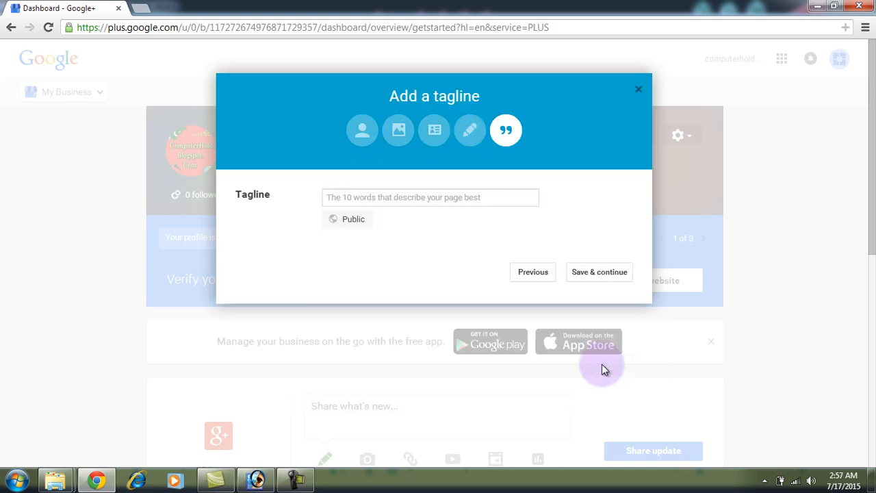
- Leave the tagline blank and finish the profile setup, returning to the page dashboard
click(373, 197)
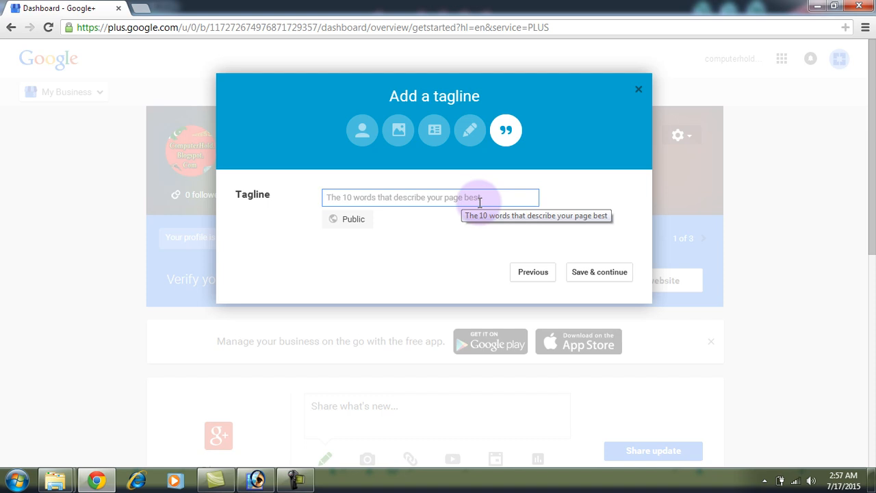
click(597, 274)
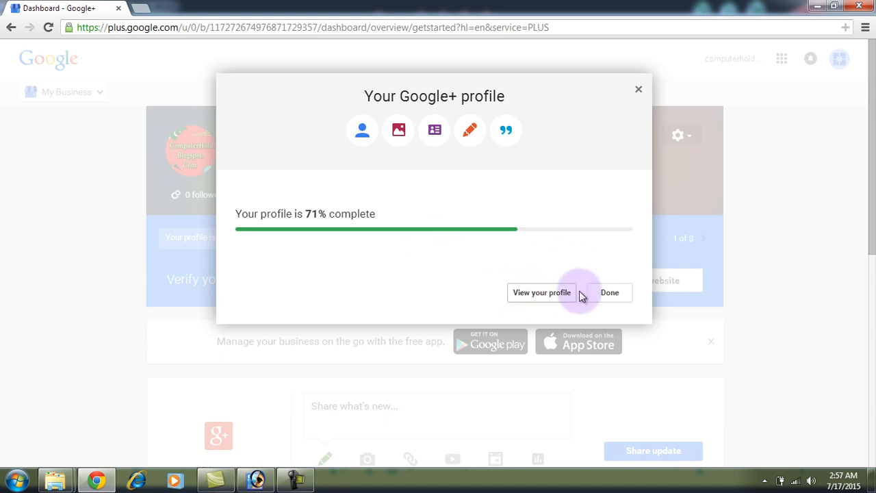
click(609, 292)
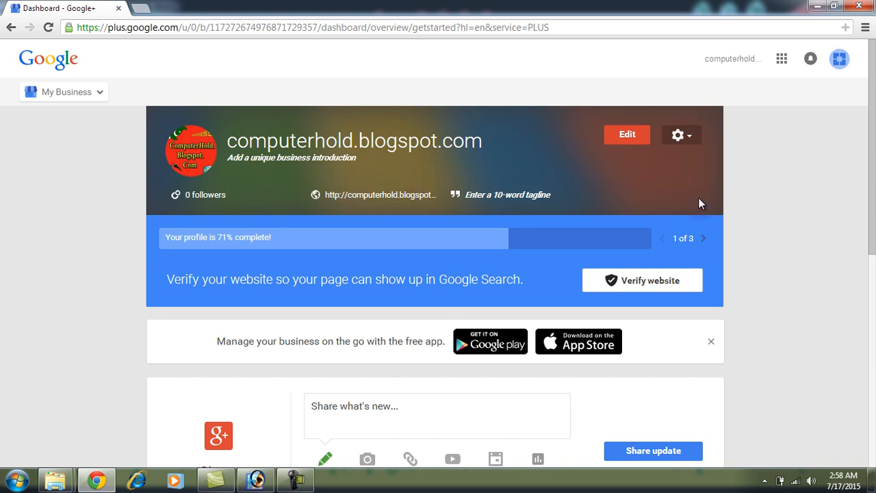
- Switch from the brand page to the personal Google+ account and close the old dashboard tab
click(837, 61)
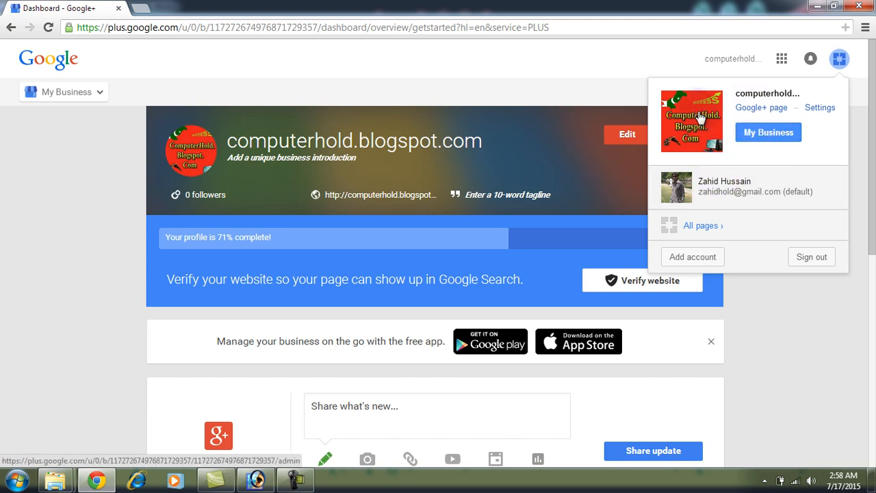
click(719, 186)
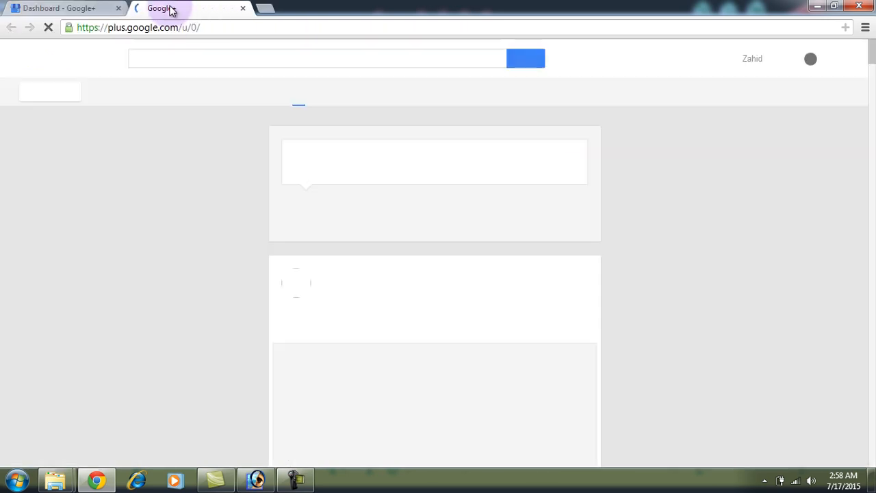
click(118, 8)
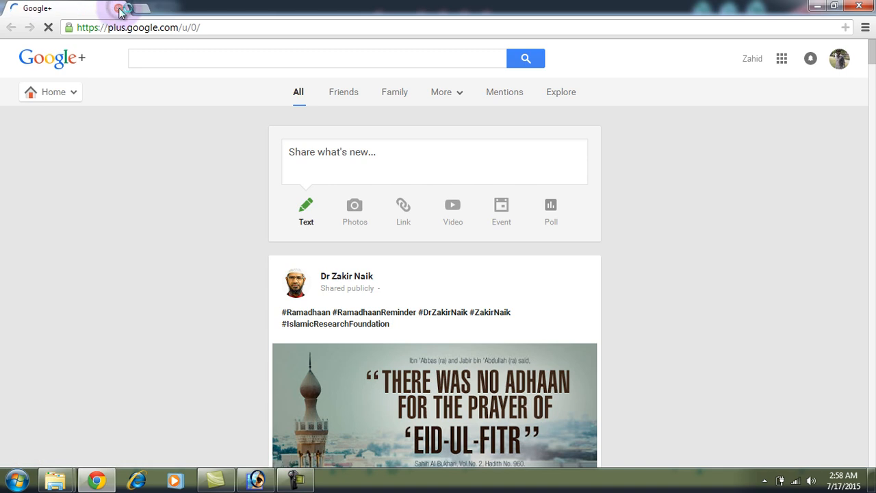
click(370, 170)
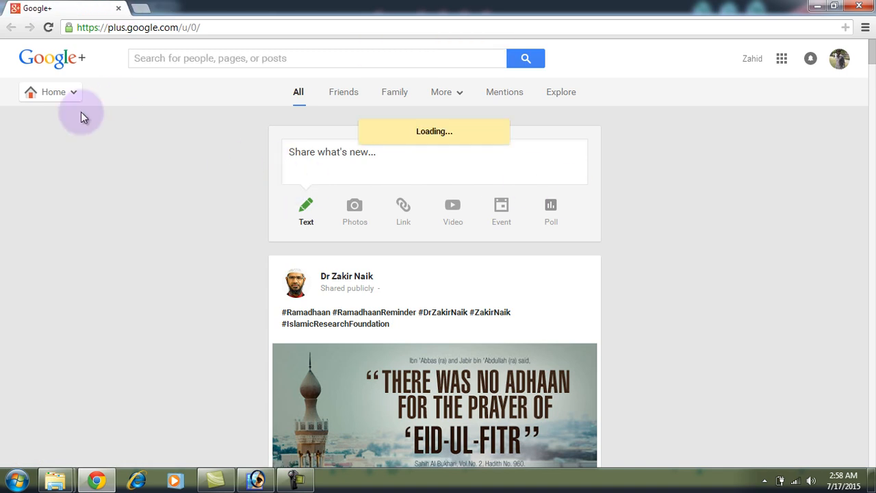
- Switch from the personal account to the computerhold.blogspot.com Google+ page to view its profile
click(54, 92)
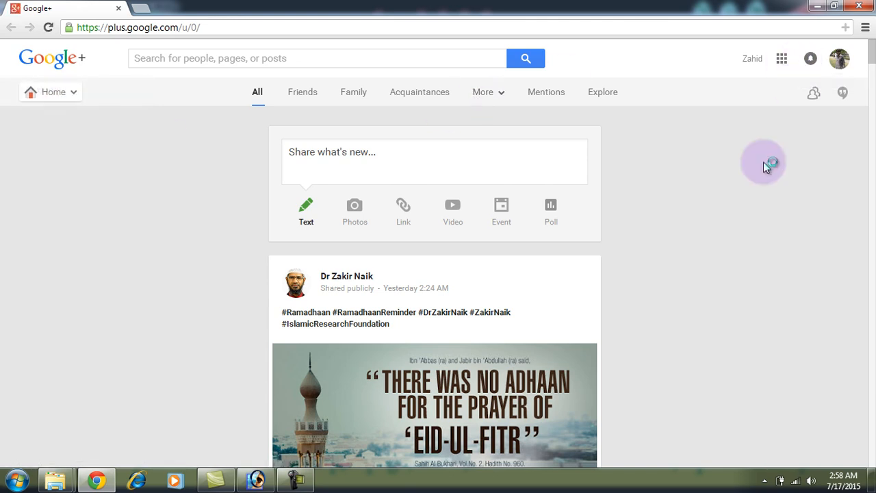
click(838, 59)
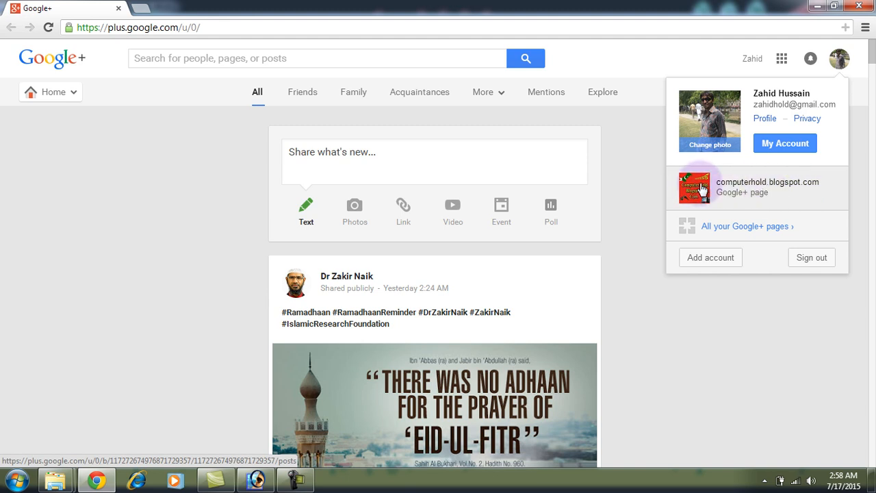
click(735, 185)
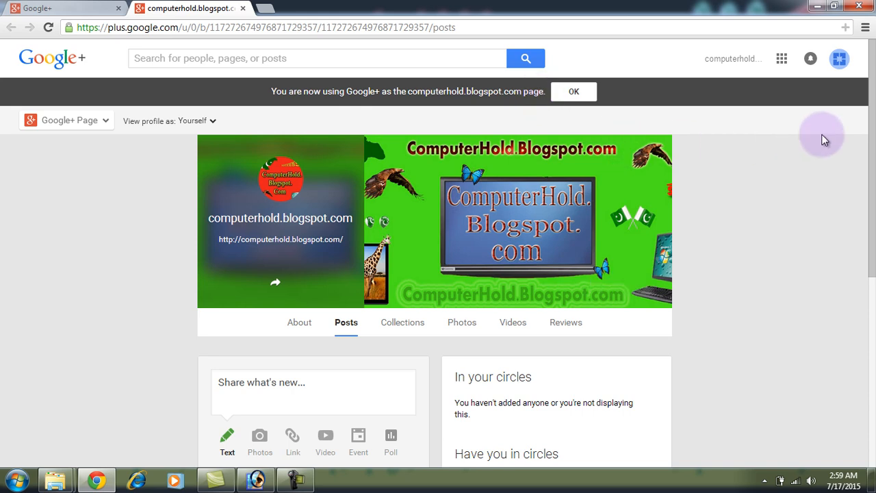
- Minimize the open windows to show the desktop
drag(865, 147, 872, 114)
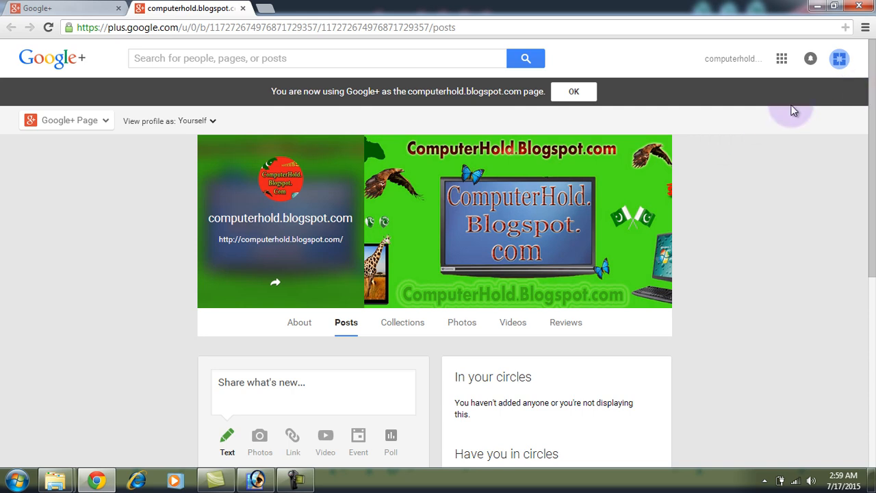
click(817, 6)
click(818, 5)
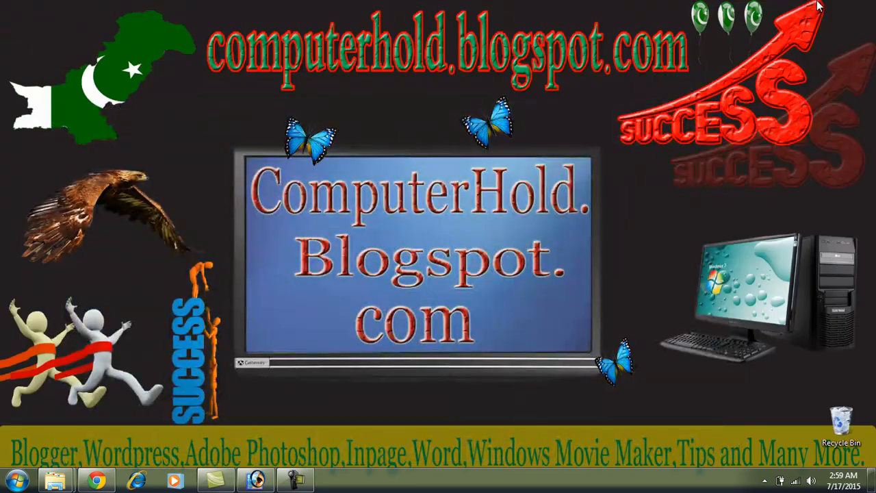